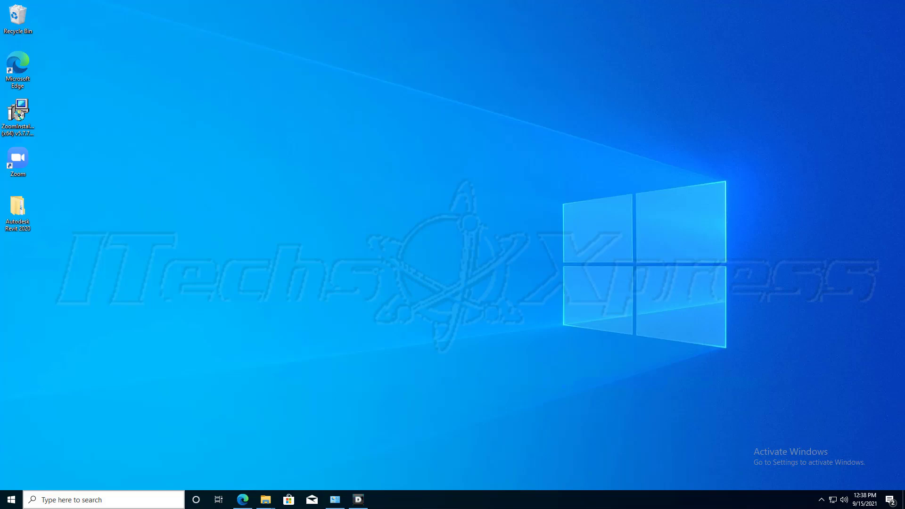
Review the PC's device and Windows specifications on the About page, and the list of installed programs.
{"action": "left_click", "coordinate": [11, 499]}
{"action": "left_click", "coordinate": [12, 456]}
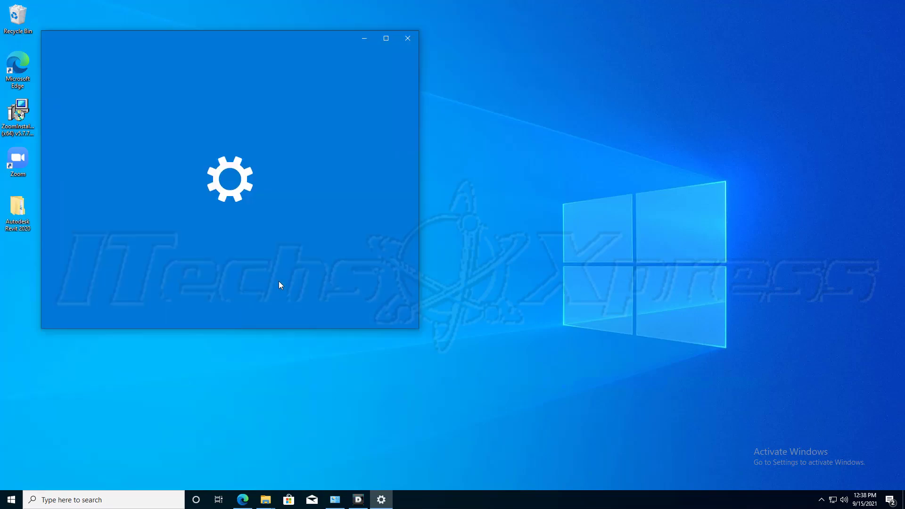
{"action": "left_click", "coordinate": [173, 156]}
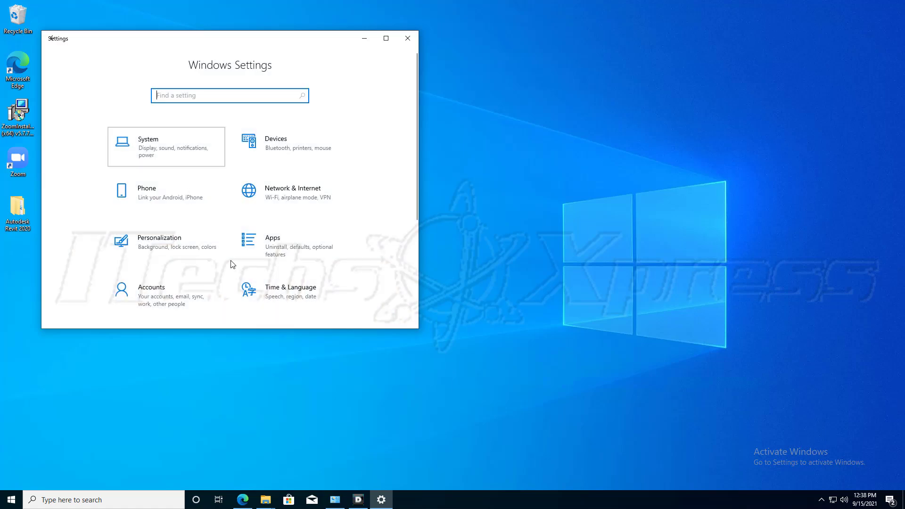
{"action": "scroll", "coordinate": [132, 293], "scroll_direction": "down", "scroll_amount": 3}
{"action": "left_click", "coordinate": [111, 283]}
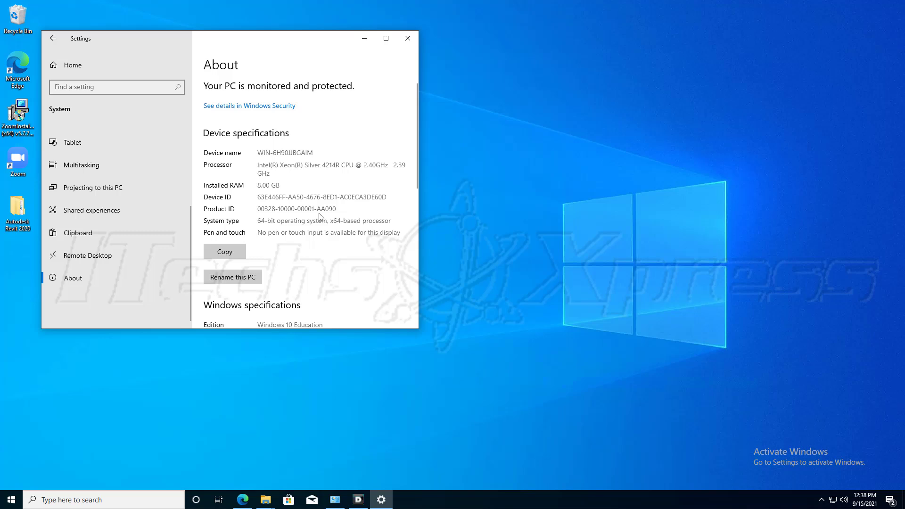
{"action": "scroll", "coordinate": [320, 219], "scroll_direction": "down", "scroll_amount": 5}
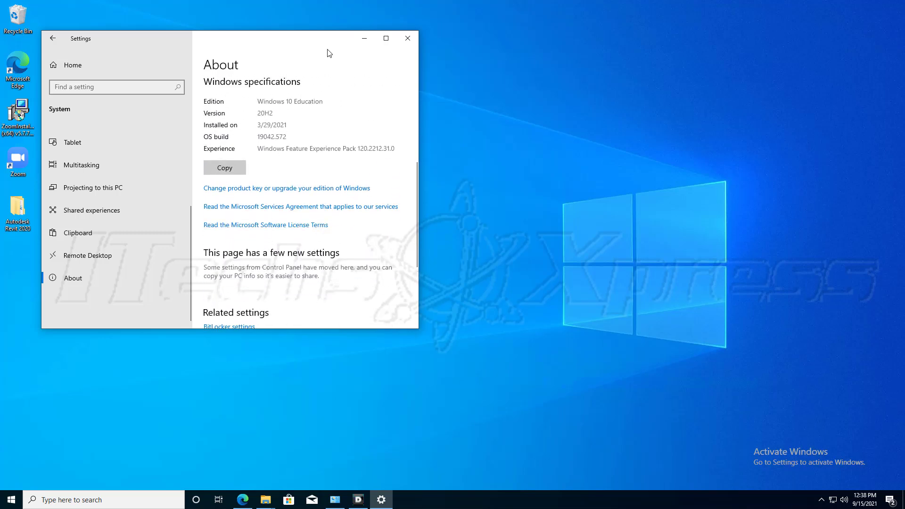
{"action": "left_click_drag", "start_coordinate": [343, 39], "coordinate": [404, 40]}
{"action": "left_click", "coordinate": [424, 38]}
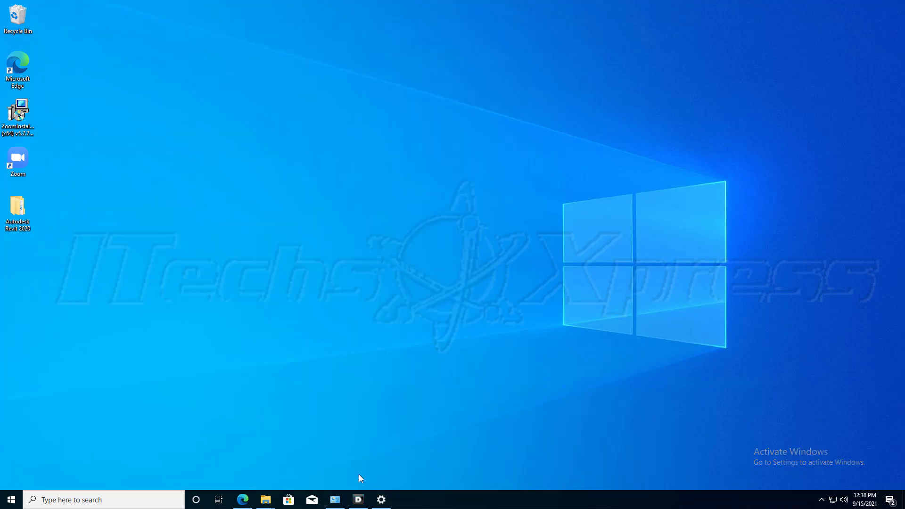
{"action": "left_click", "coordinate": [332, 499]}
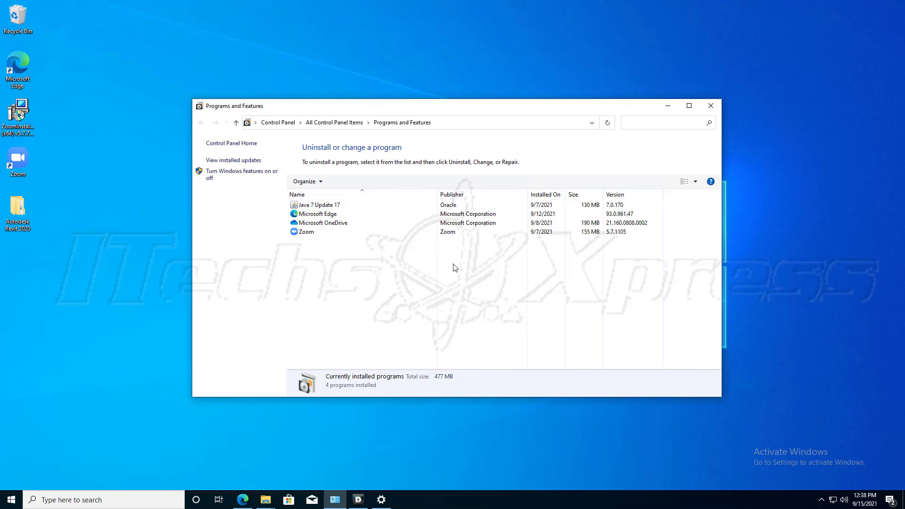
{"action": "left_click", "coordinate": [667, 106]}
Switch to Microsoft Edge, go to Google and search for "autodesk education".
{"action": "right_click", "coordinate": [242, 499]}
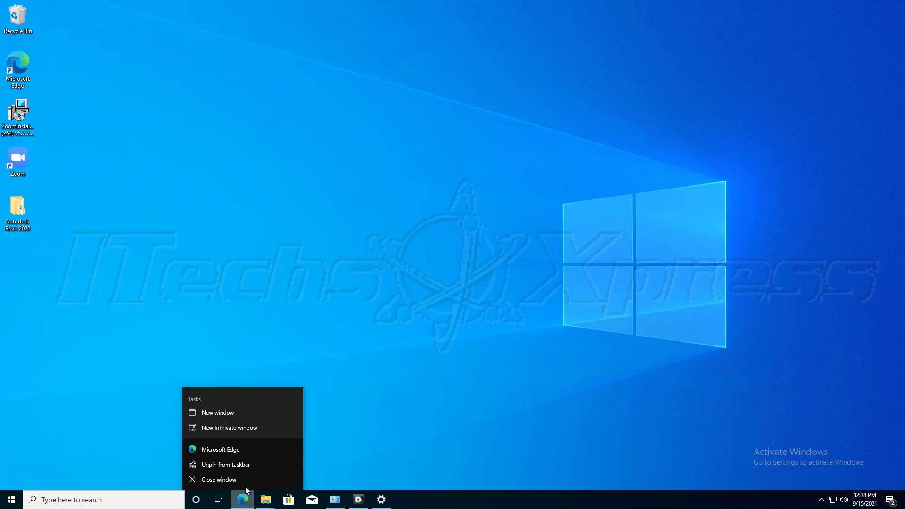
{"action": "left_click", "coordinate": [243, 449]}
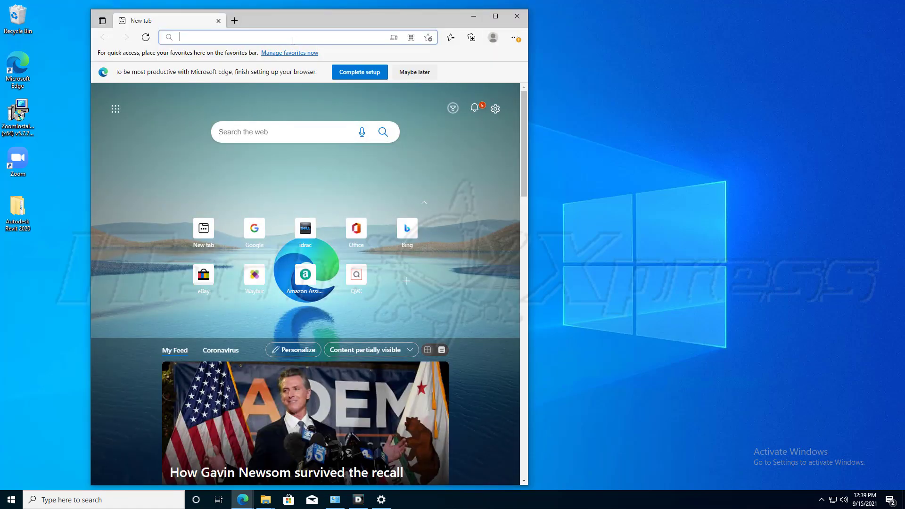
{"action": "type", "text": "google."}
{"action": "key", "text": "Return"}
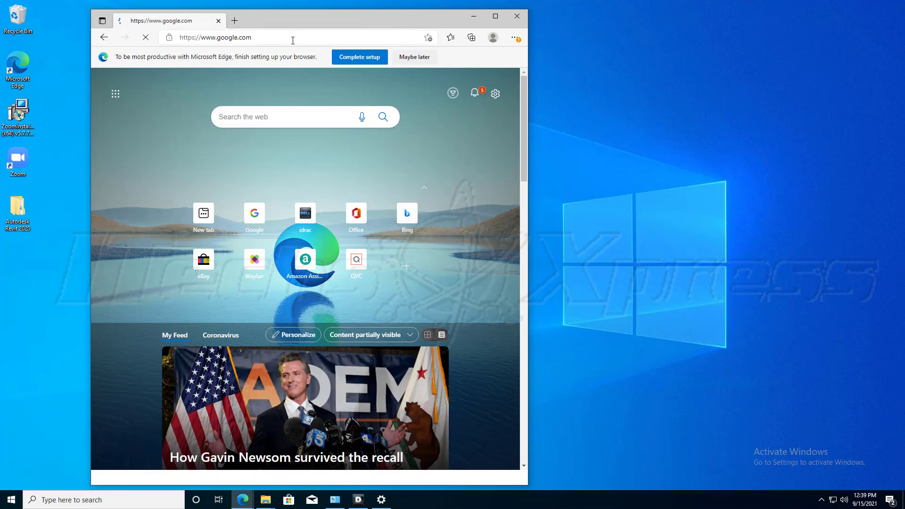
{"action": "type", "text": "autodes"}
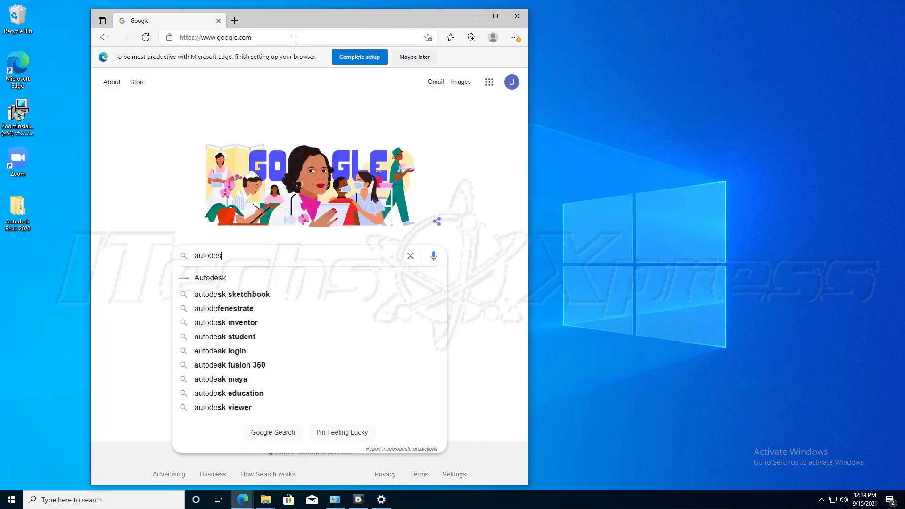
{"action": "type", "text": "k education"}
{"action": "key", "text": "Return"}
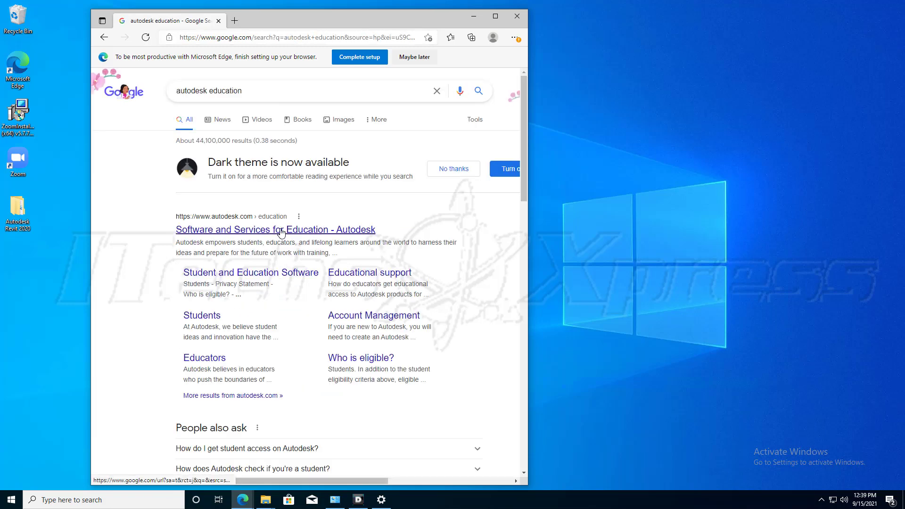
Open the Autodesk education site, widen the browser window, and go from the Students page to the educational products list.
{"action": "left_click", "coordinate": [281, 231]}
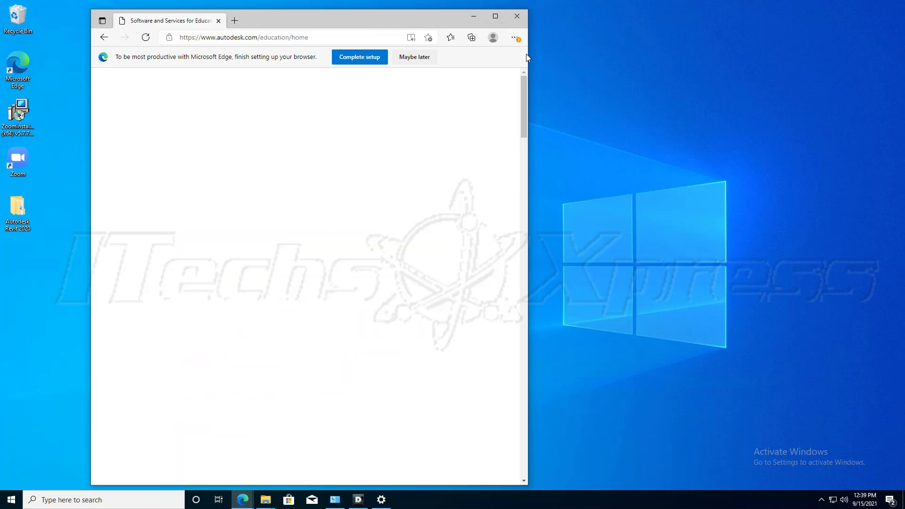
{"action": "left_click_drag", "start_coordinate": [527, 57], "coordinate": [753, 58]}
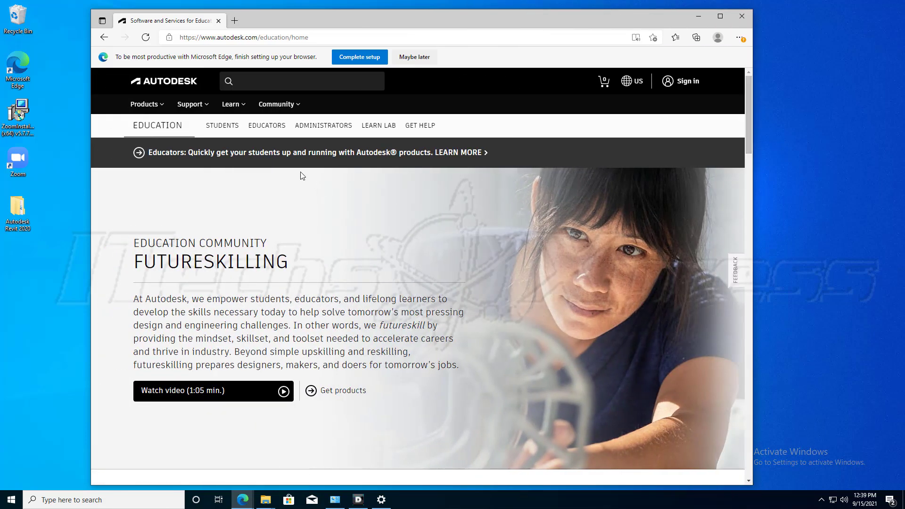
{"action": "left_click", "coordinate": [228, 130]}
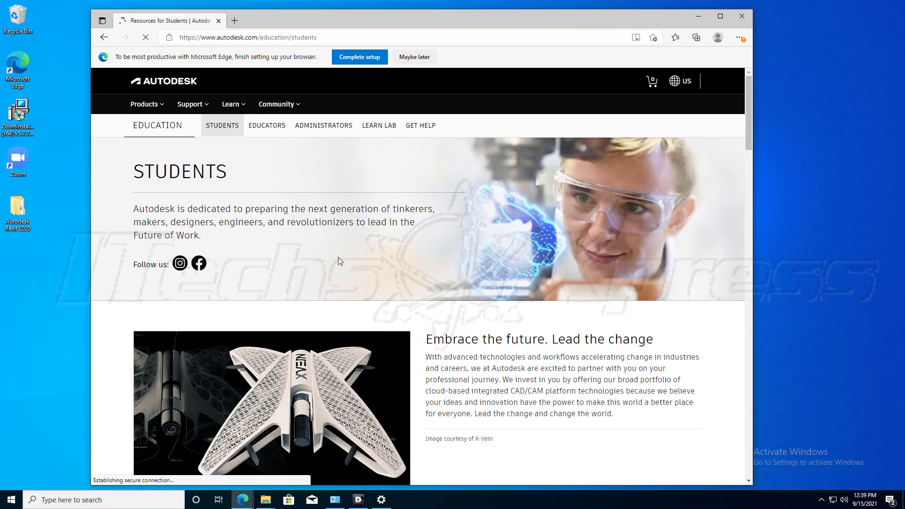
{"action": "scroll", "coordinate": [293, 259], "scroll_direction": "down", "scroll_amount": 7}
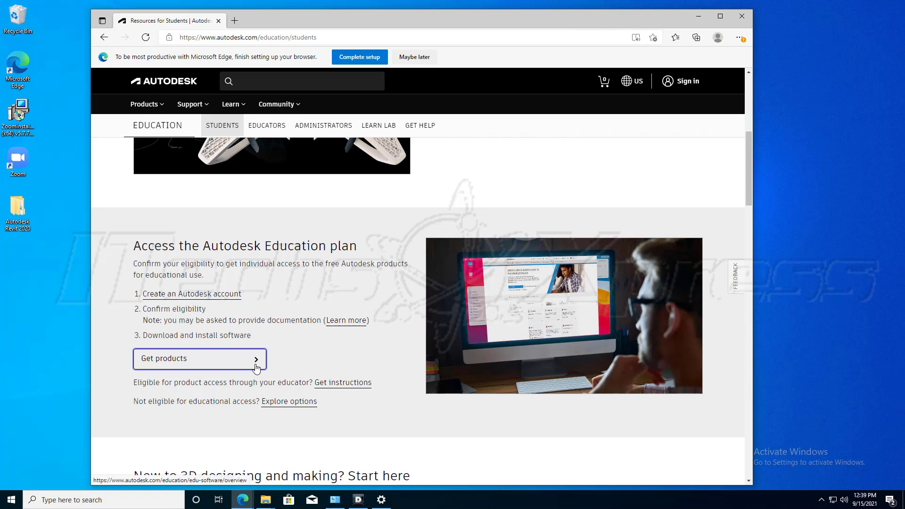
{"action": "left_click", "coordinate": [253, 367]}
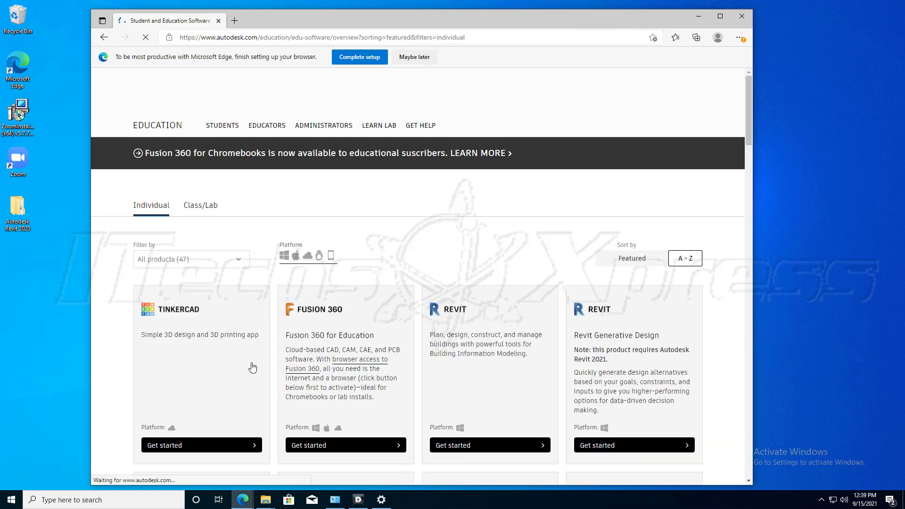
Find Revit among the individual educational products, start its download process up to the sign-in page, and minimize the browser.
{"action": "scroll", "coordinate": [296, 300], "scroll_direction": "down", "scroll_amount": 4}
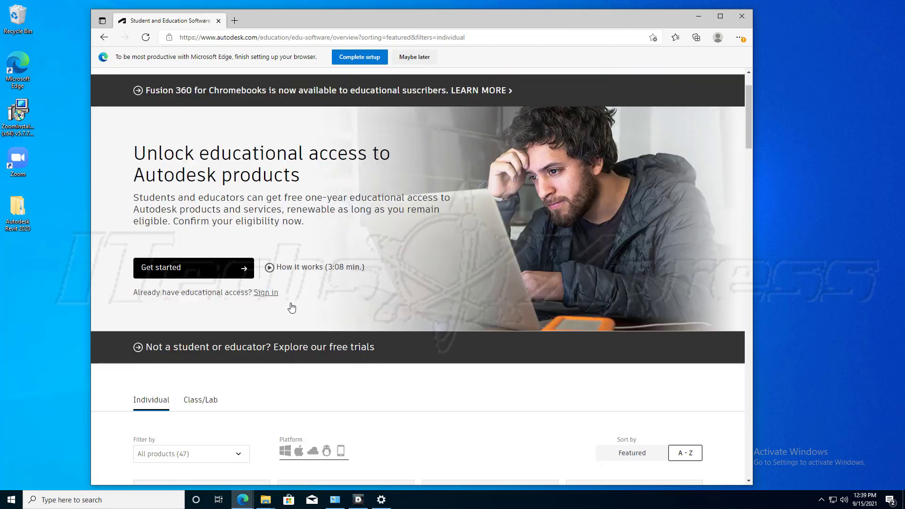
{"action": "scroll", "coordinate": [279, 349], "scroll_direction": "down", "scroll_amount": 6}
{"action": "scroll", "coordinate": [279, 348], "scroll_direction": "down", "scroll_amount": 3}
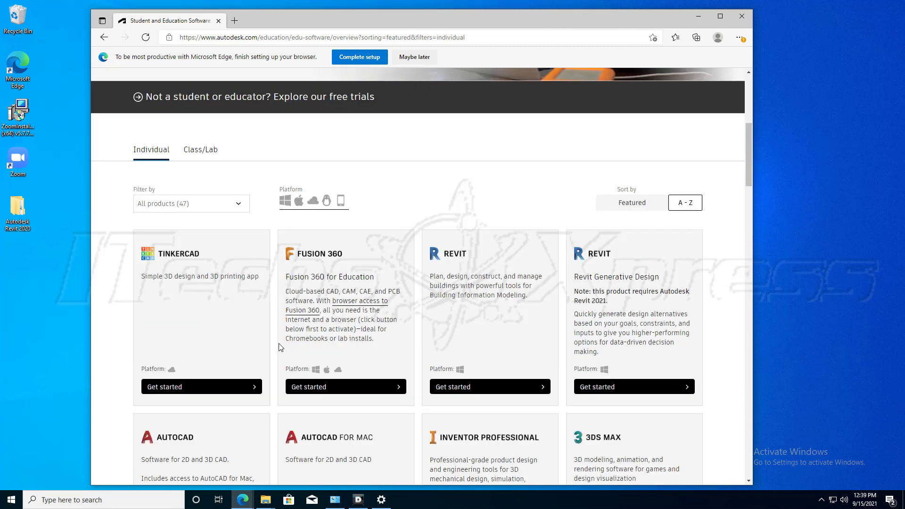
{"action": "left_click", "coordinate": [463, 324]}
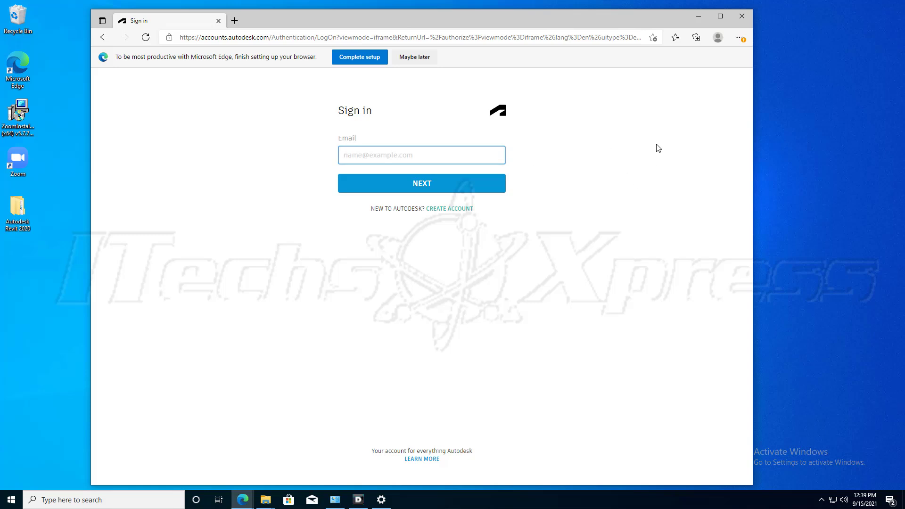
{"action": "left_click", "coordinate": [698, 17]}
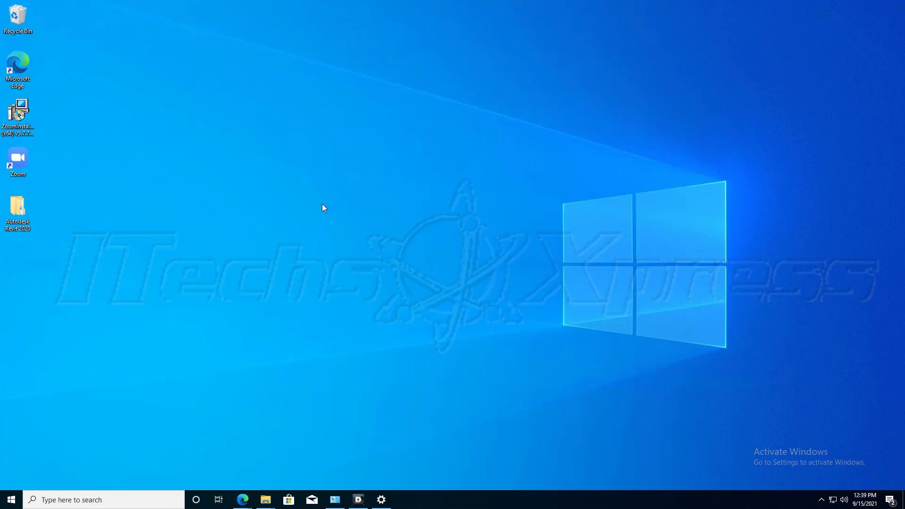
Run the Setup application from Revit_2020_G1_Win_64bit_dlm in the Autodesk Revit 2020 folder and start a deployment named Autodesk_Revit_v2020.
{"action": "double_click", "coordinate": [13, 222]}
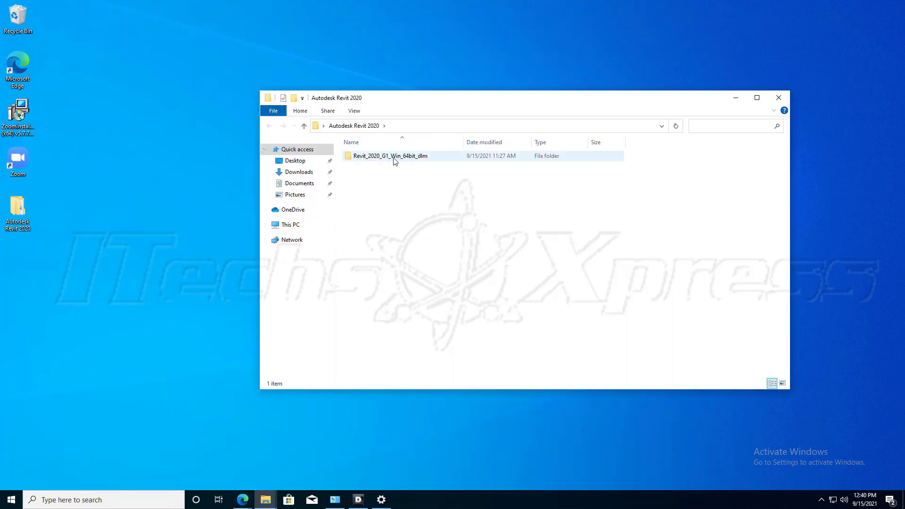
{"action": "double_click", "coordinate": [395, 160]}
{"action": "scroll", "coordinate": [443, 249], "scroll_direction": "down", "scroll_amount": 3}
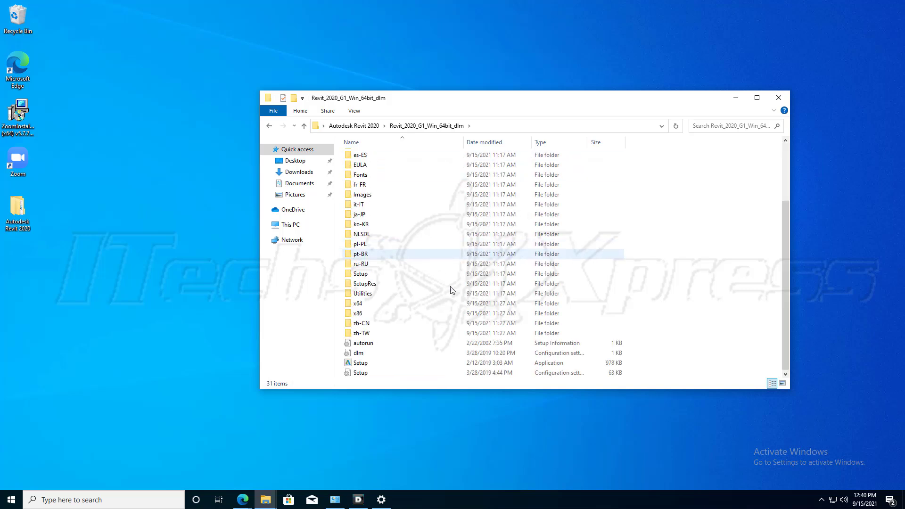
{"action": "double_click", "coordinate": [360, 364]}
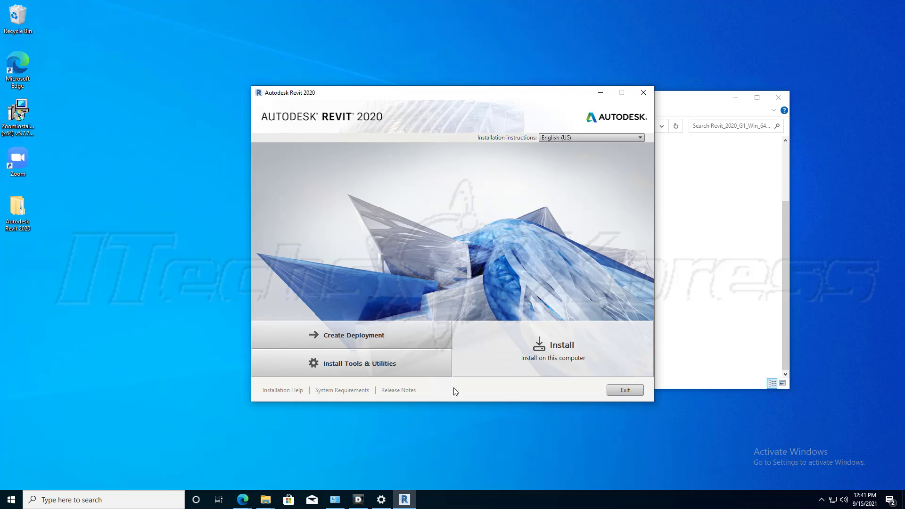
{"action": "left_click", "coordinate": [376, 341]}
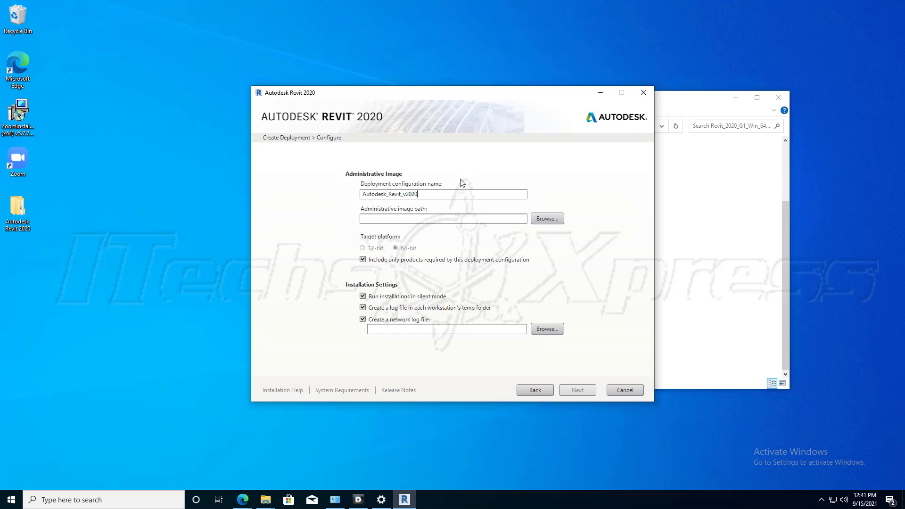
{"action": "left_click", "coordinate": [552, 219]}
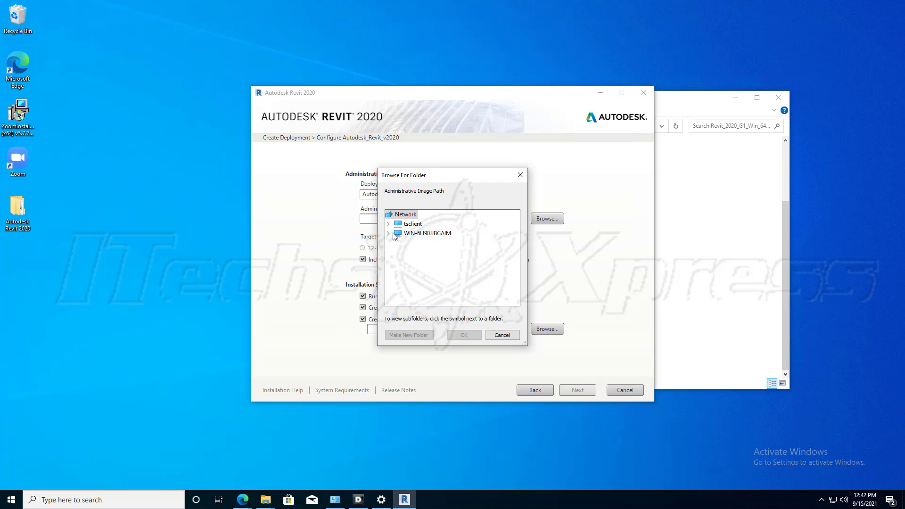
{"action": "left_click", "coordinate": [439, 234]}
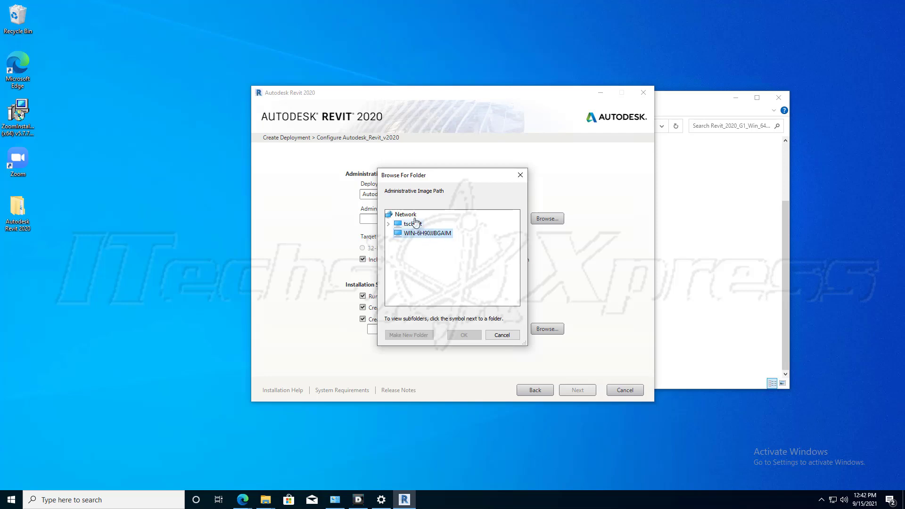
{"action": "left_click", "coordinate": [502, 335]}
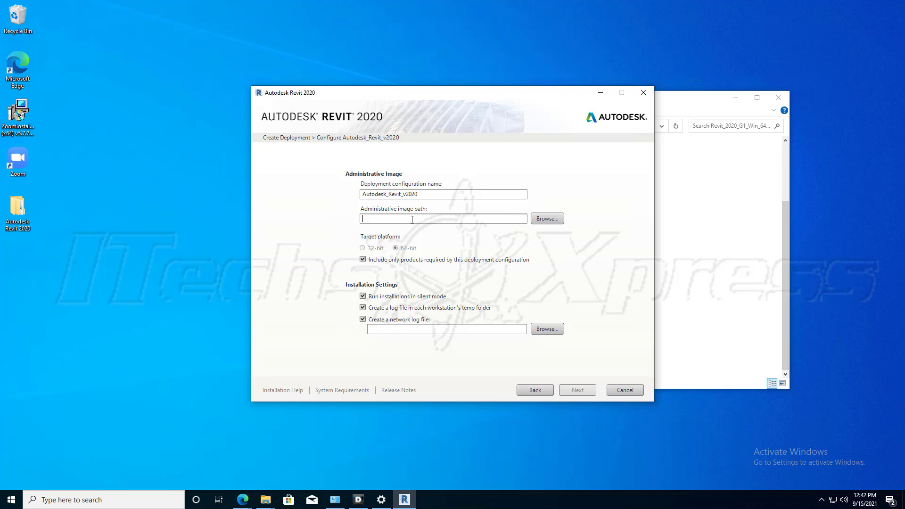
{"action": "type", "text": "c:\\"}
{"action": "left_click", "coordinate": [547, 218]}
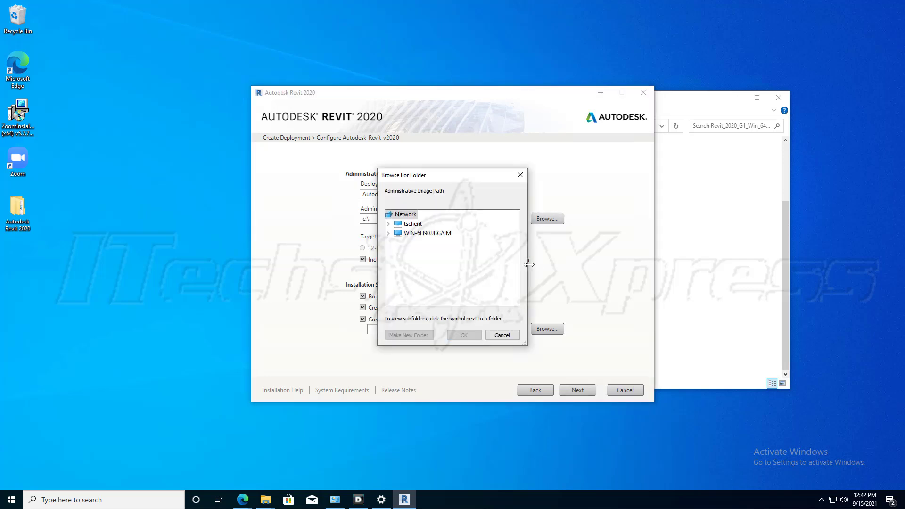
{"action": "left_click", "coordinate": [492, 337]}
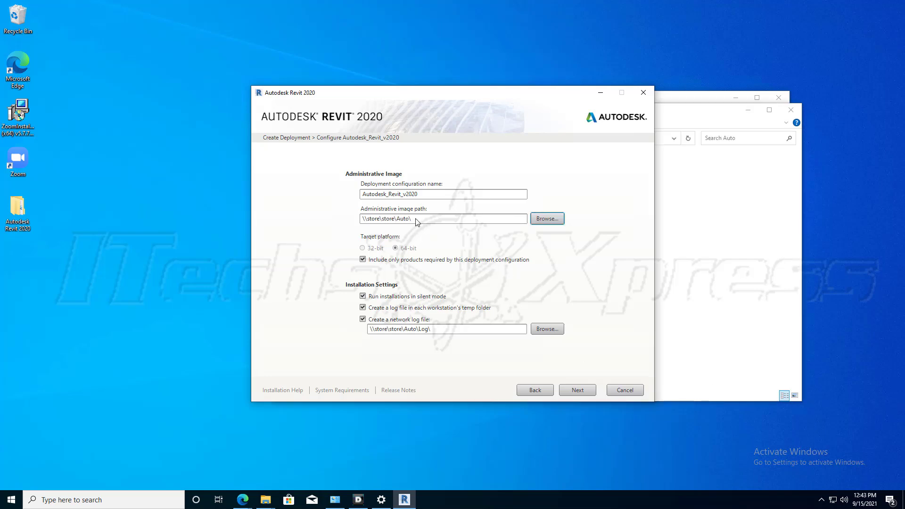
Set the administrative image path to \\store\store\Auto\ and the network log path to \\store\store\Auto\Log\, and continue to the license agreement.
{"action": "left_click", "coordinate": [418, 221]}
{"action": "left_click", "coordinate": [581, 392]}
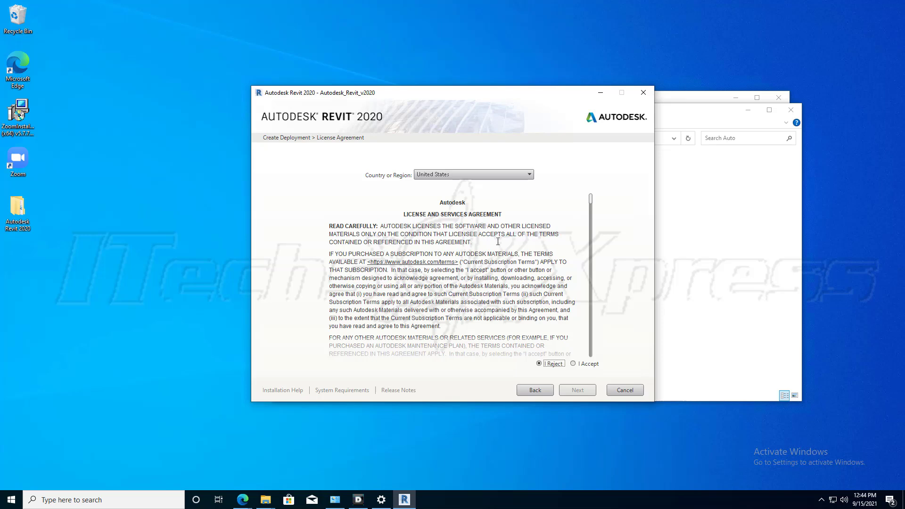
Accept the license agreement and choose Network as the license access type for the deployment.
{"action": "left_click", "coordinate": [573, 366]}
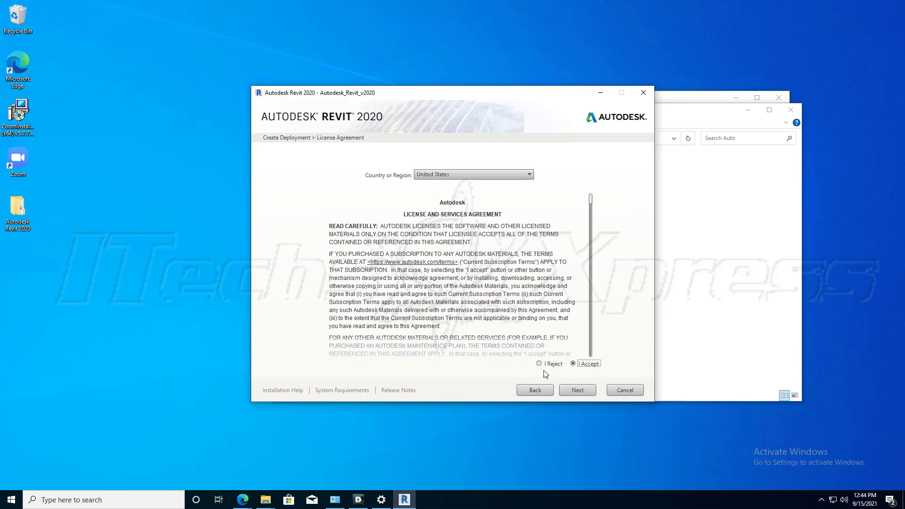
{"action": "left_click", "coordinate": [578, 394]}
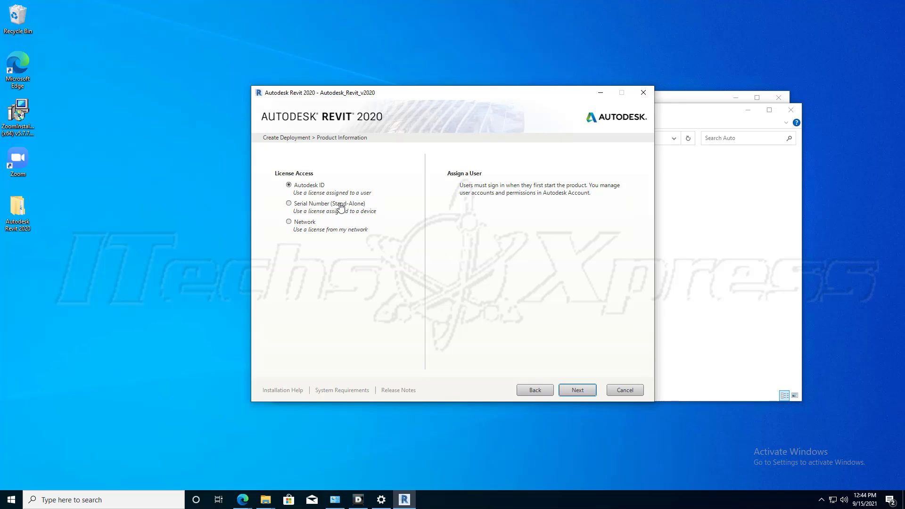
{"action": "left_click", "coordinate": [322, 207]}
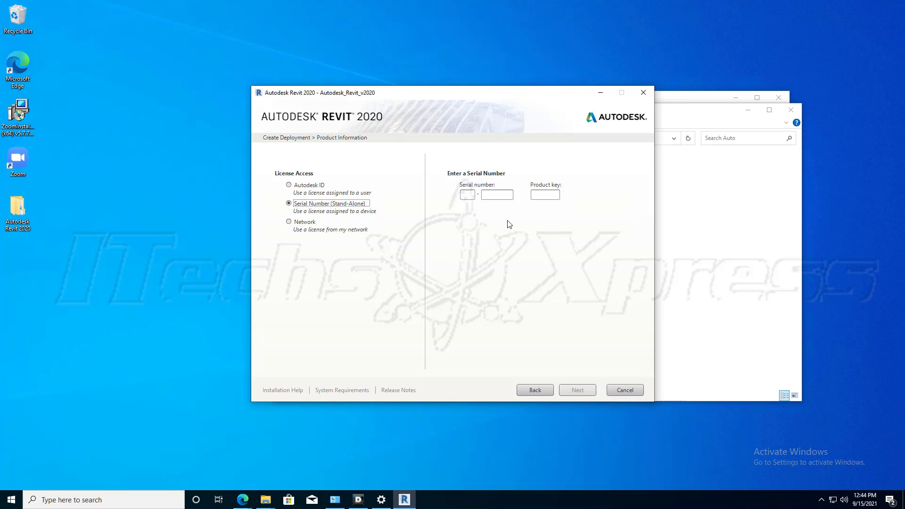
{"action": "left_click", "coordinate": [304, 223]}
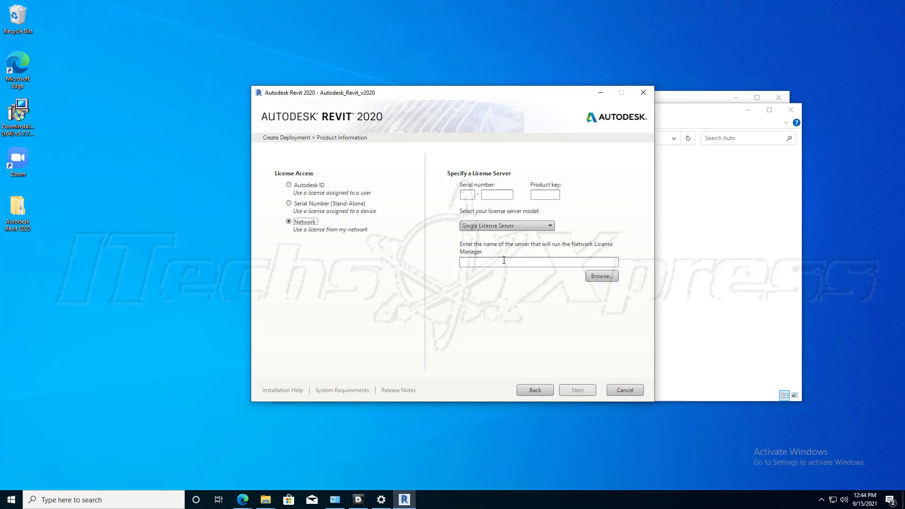
Review the license server models and stand-alone option, and change the deployment's license access type to Autodesk ID.
{"action": "left_click", "coordinate": [514, 228]}
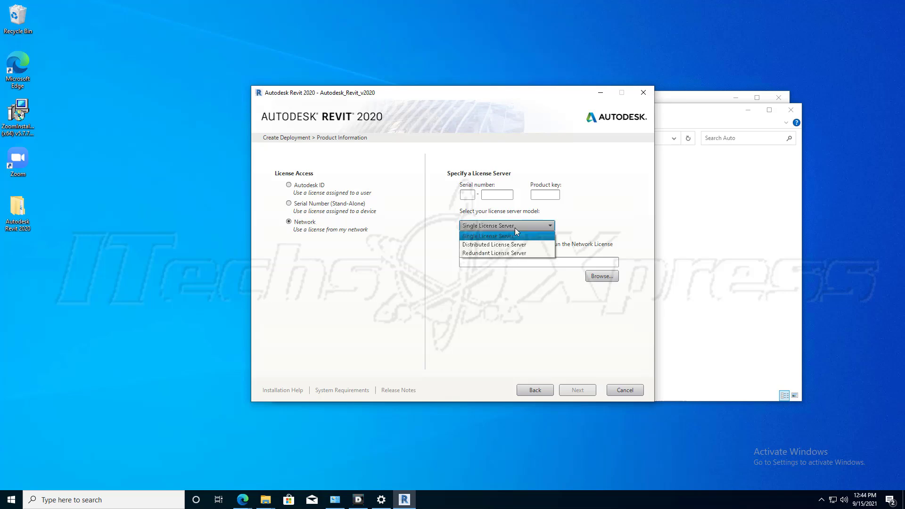
{"action": "left_click", "coordinate": [521, 225]}
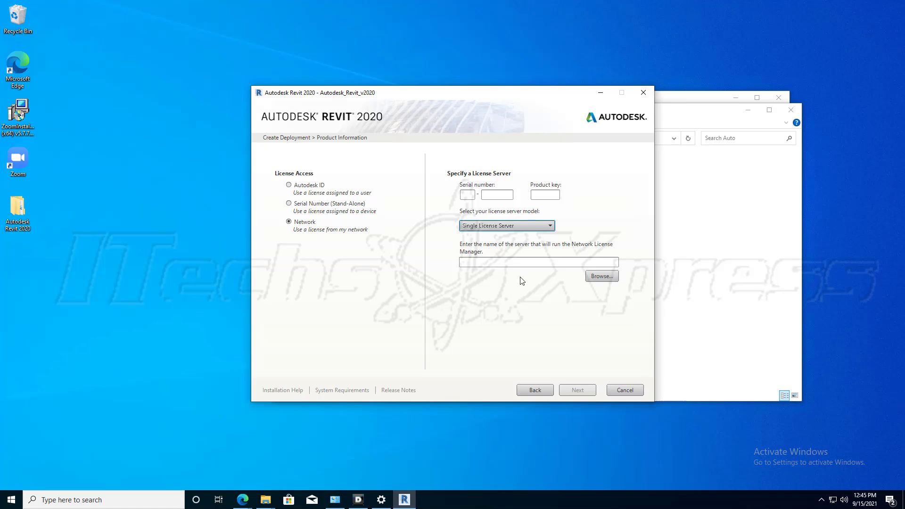
{"action": "left_click", "coordinate": [319, 189]}
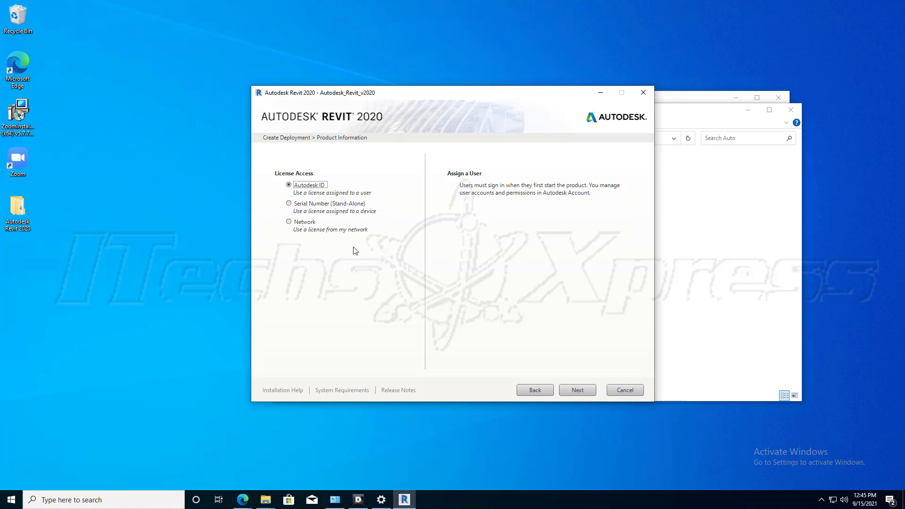
{"action": "left_click", "coordinate": [353, 206]}
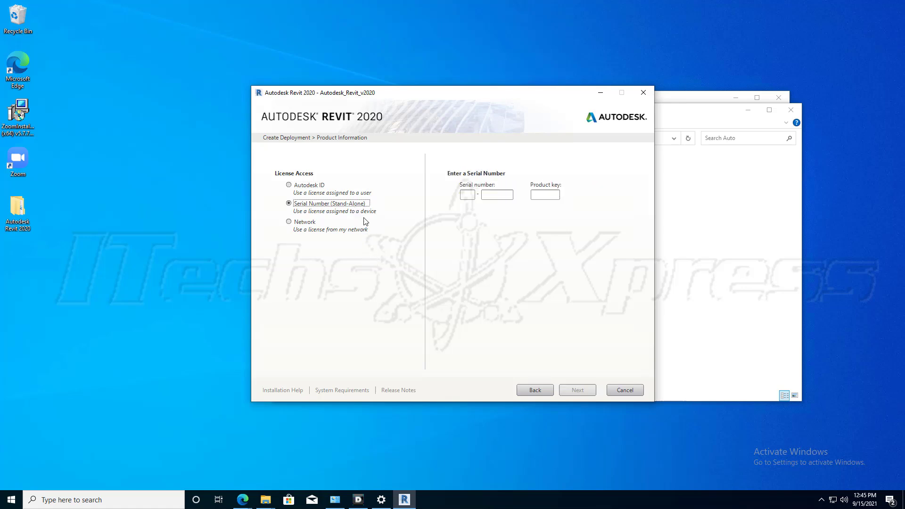
{"action": "left_click", "coordinate": [311, 186]}
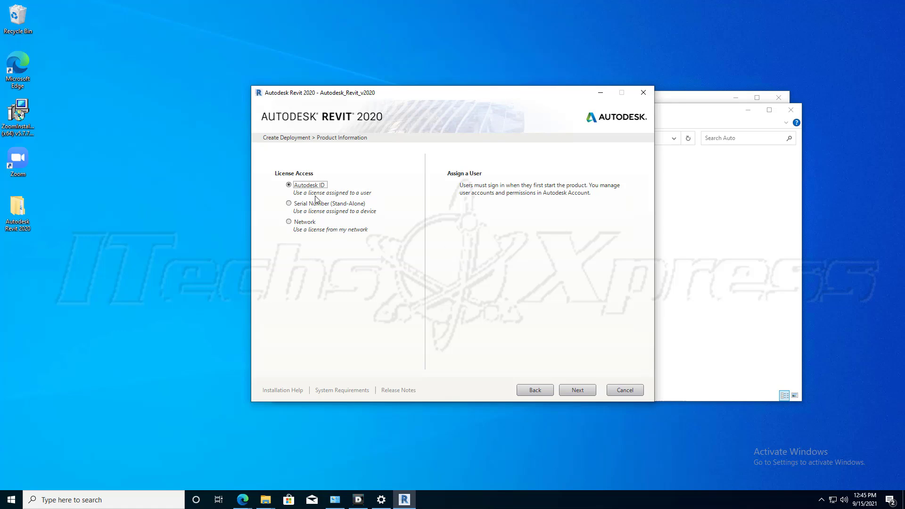
Try to create the deployment with the preselected Revit 2020 products and C:\Program Files\Autodesk\ as installation path, and close the wizard.
{"action": "left_click", "coordinate": [577, 392]}
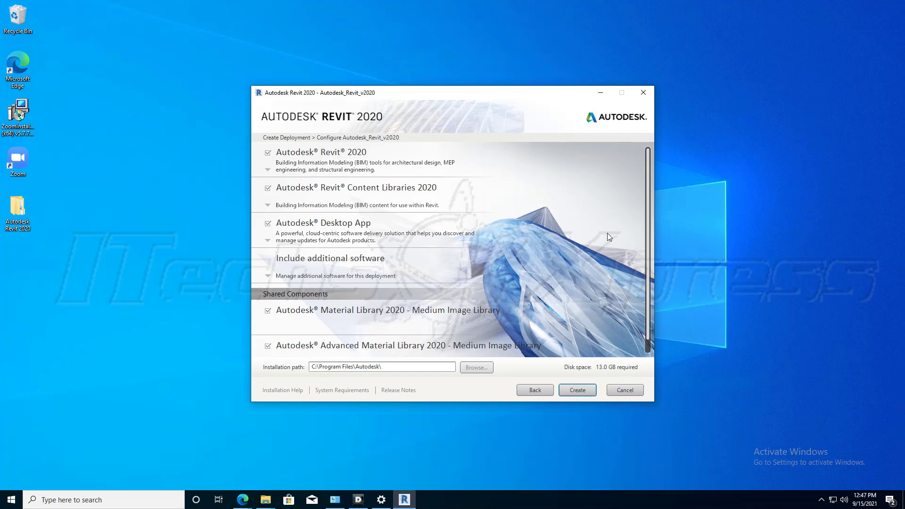
{"action": "left_click", "coordinate": [577, 390]}
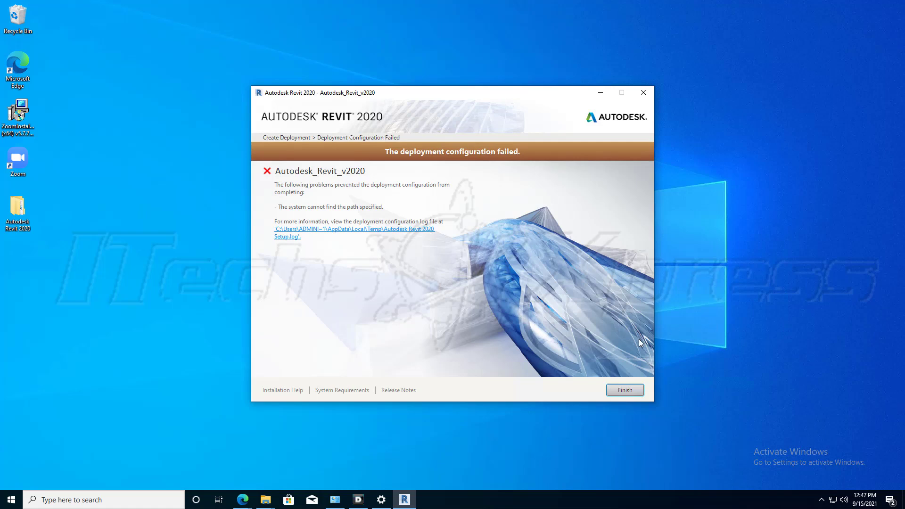
{"action": "left_click", "coordinate": [625, 391]}
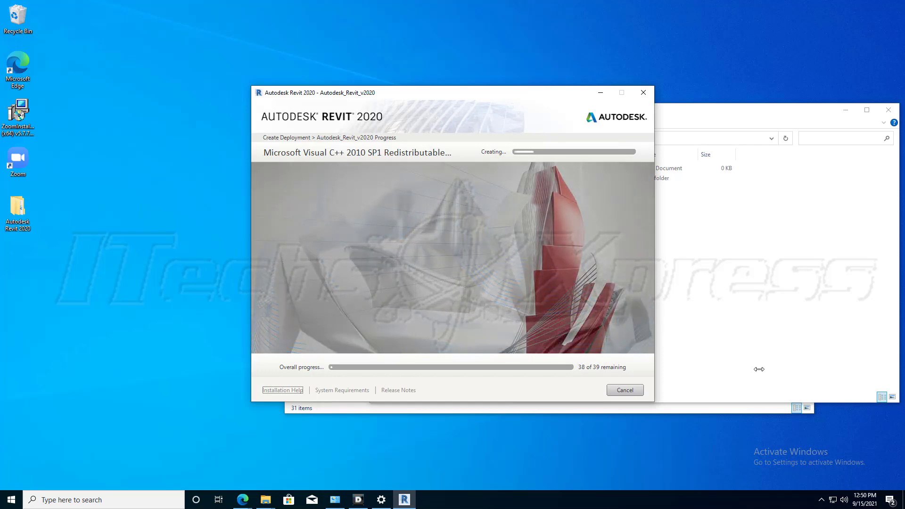
Examine the contents and network path of the Autodesk folder on the store share alongside the deployment creation progress.
{"action": "left_click", "coordinate": [717, 319]}
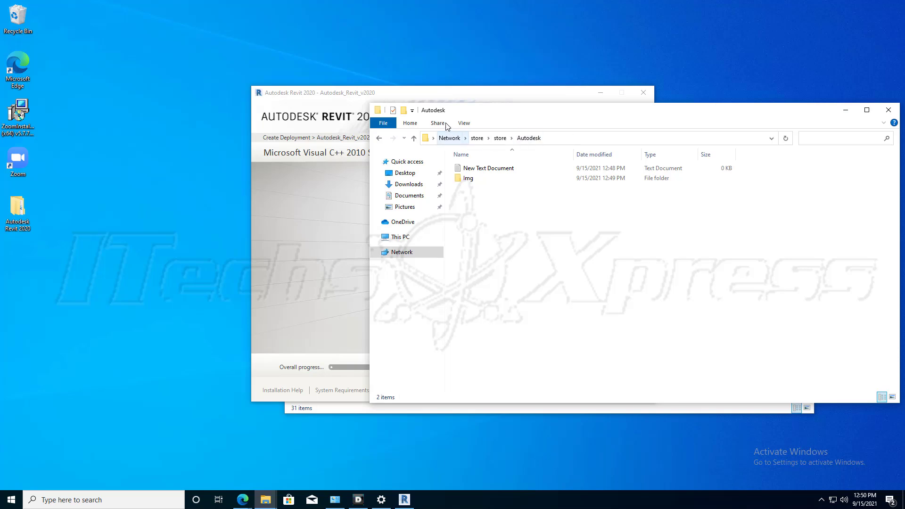
{"action": "left_click", "coordinate": [429, 101]}
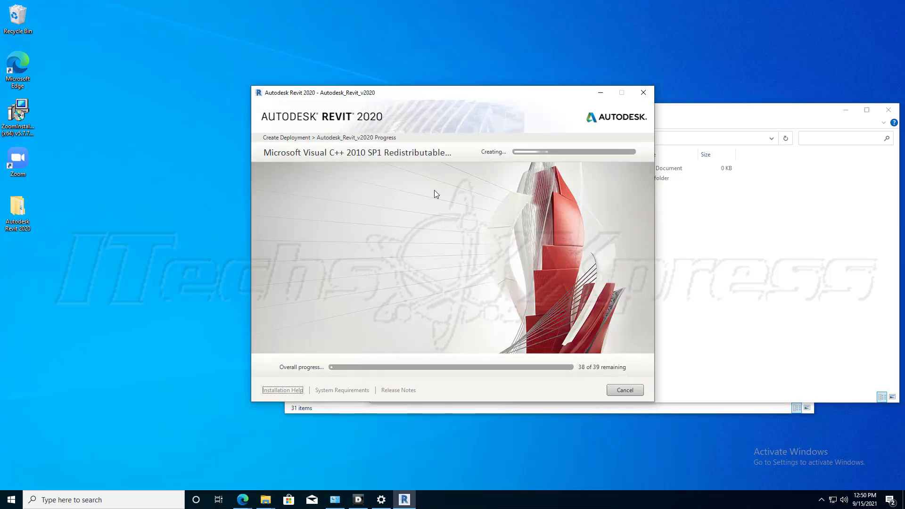
{"action": "left_click", "coordinate": [717, 242]}
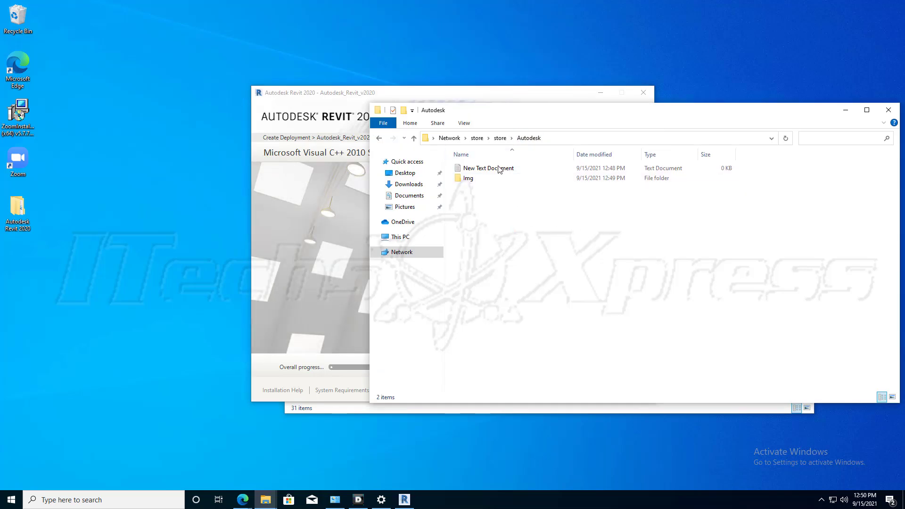
{"action": "left_click", "coordinate": [492, 95]}
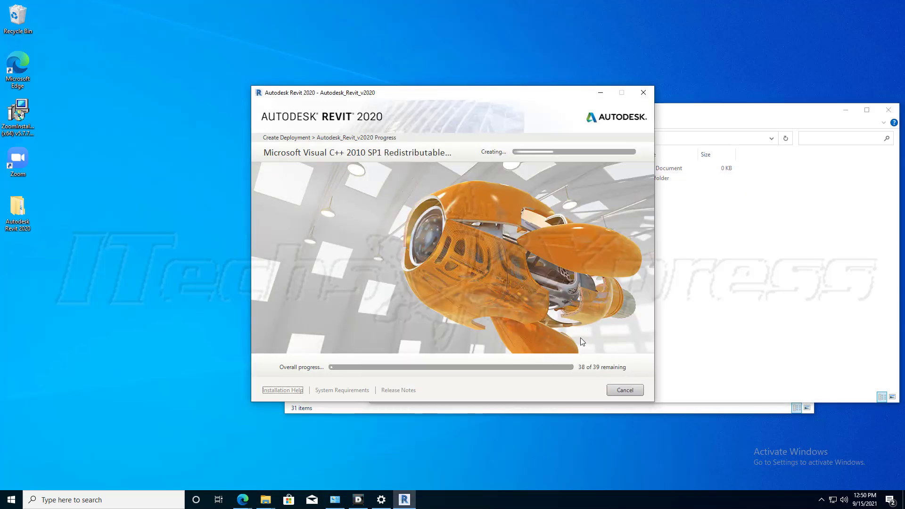
{"action": "left_click", "coordinate": [748, 347]}
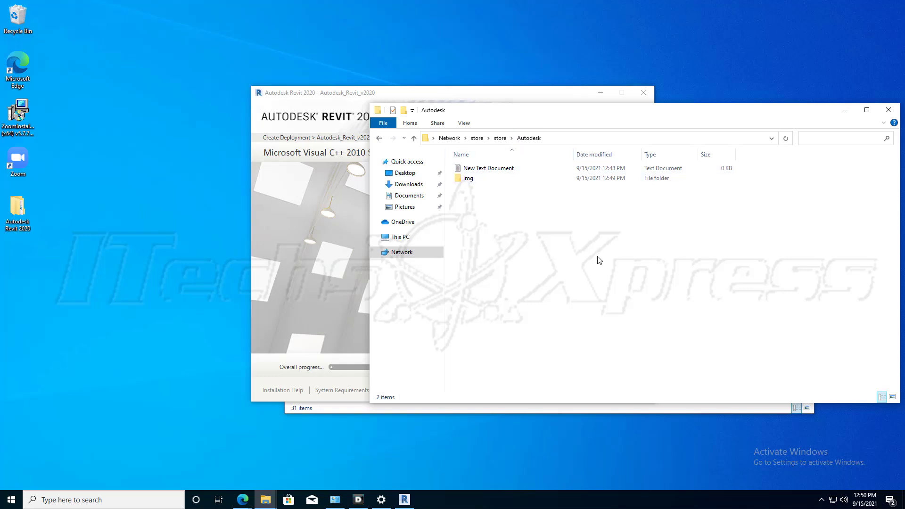
{"action": "left_click", "coordinate": [483, 94]}
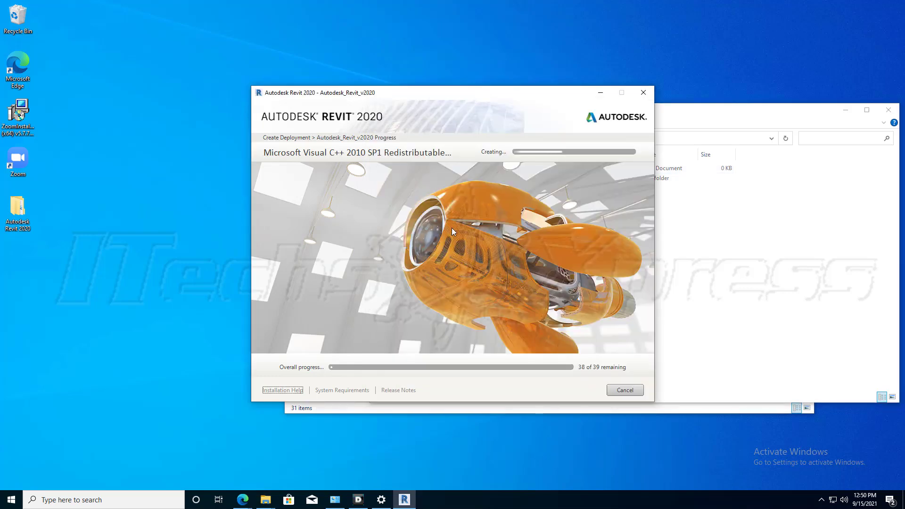
{"action": "left_click", "coordinate": [707, 320]}
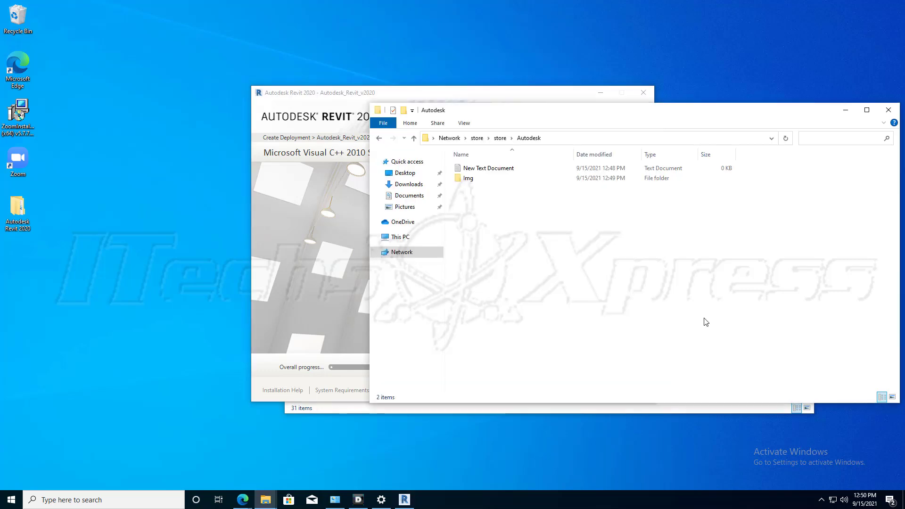
{"action": "left_click", "coordinate": [563, 137]}
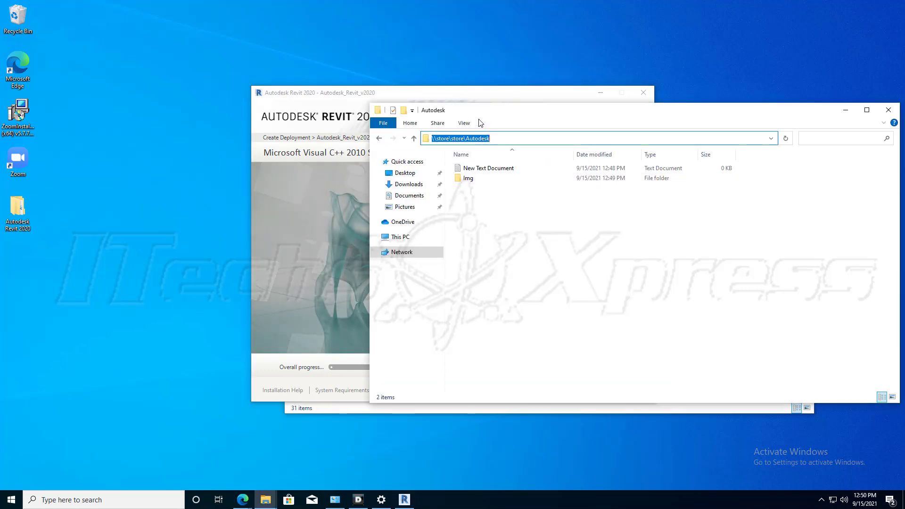
{"action": "left_click", "coordinate": [476, 97]}
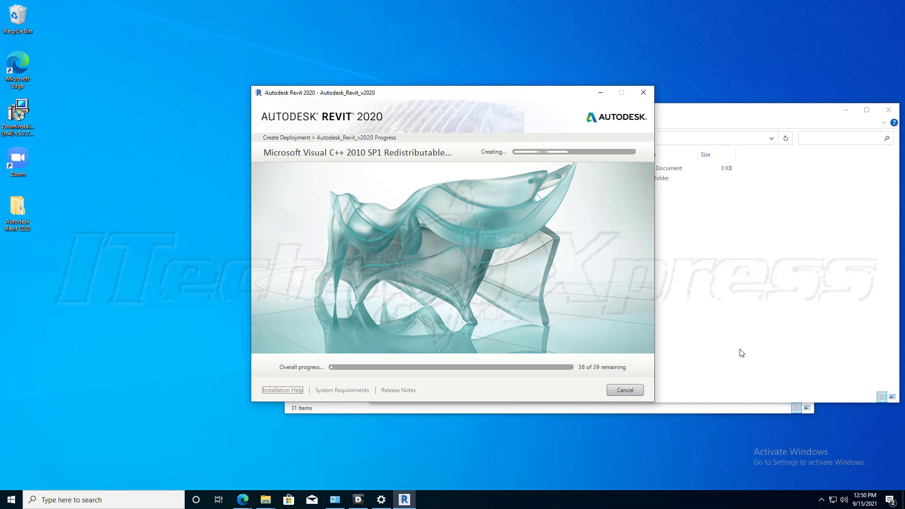
{"action": "left_click", "coordinate": [713, 346]}
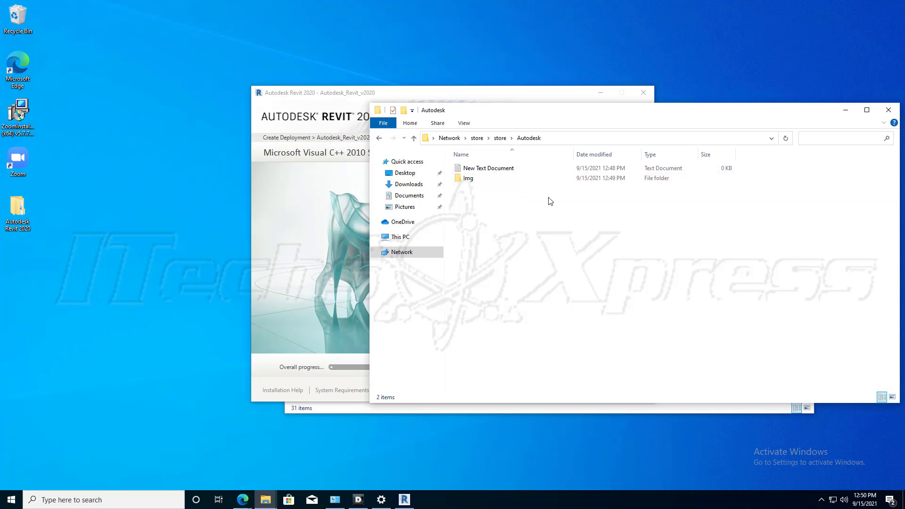
{"action": "left_click", "coordinate": [546, 99]}
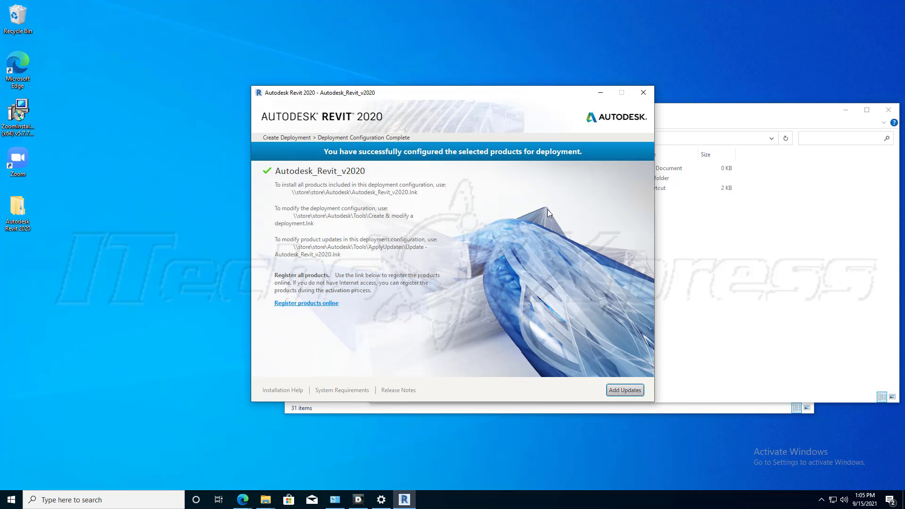
Check the Autodesk_Revit_v2020 deployment for available updates in Autodesk Application Manager and exit the manager.
{"action": "left_click", "coordinate": [623, 392]}
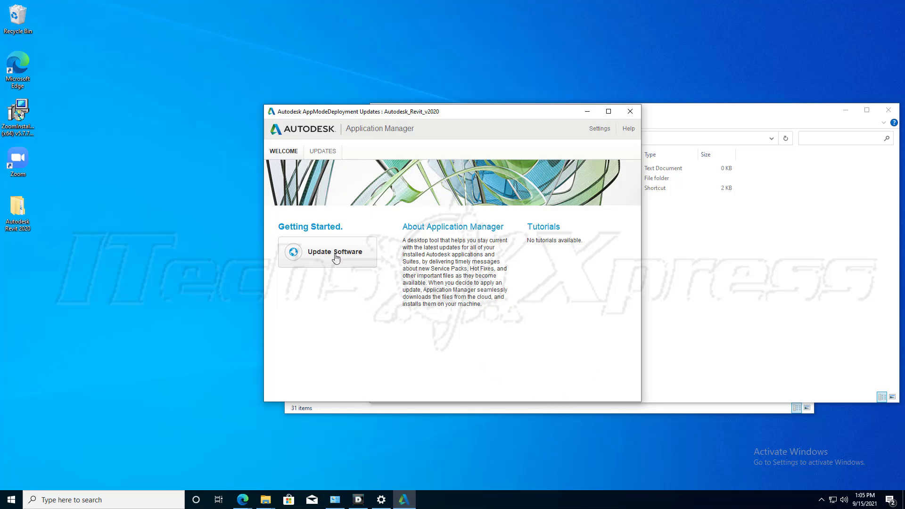
{"action": "left_click", "coordinate": [321, 152]}
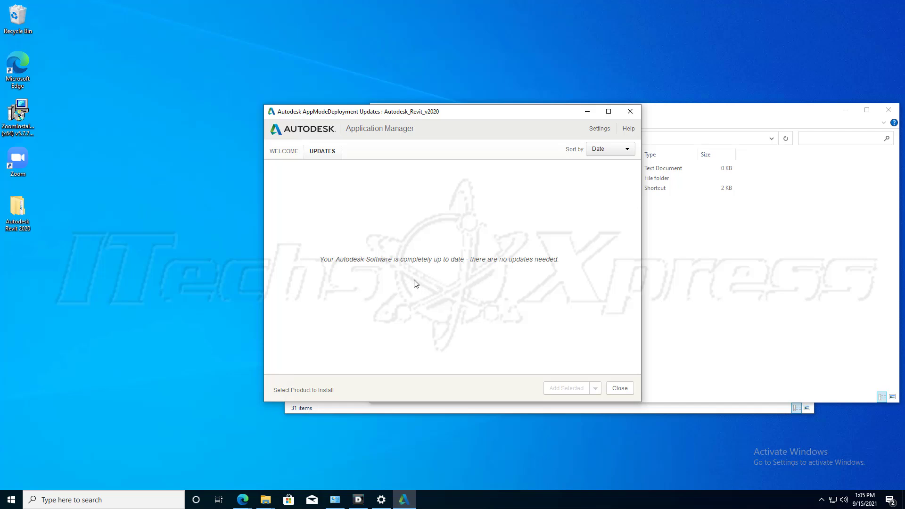
{"action": "left_click", "coordinate": [286, 156]}
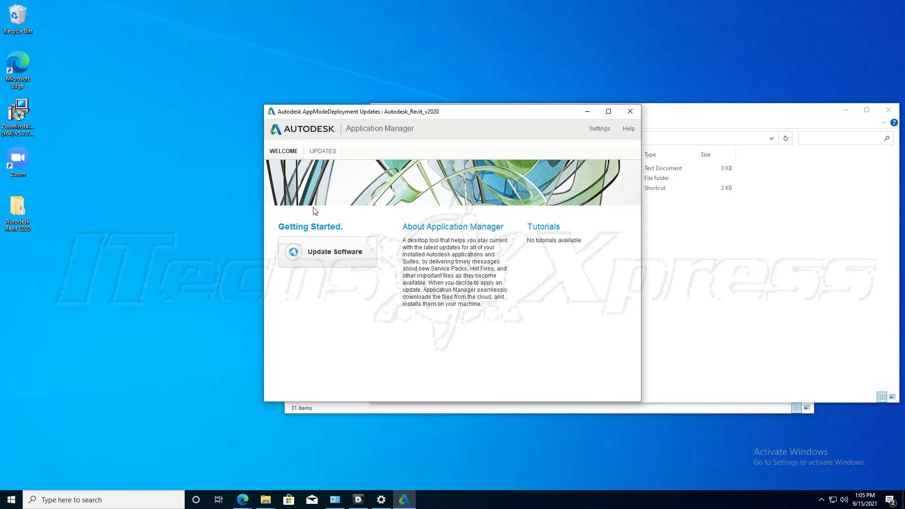
{"action": "left_click", "coordinate": [313, 246]}
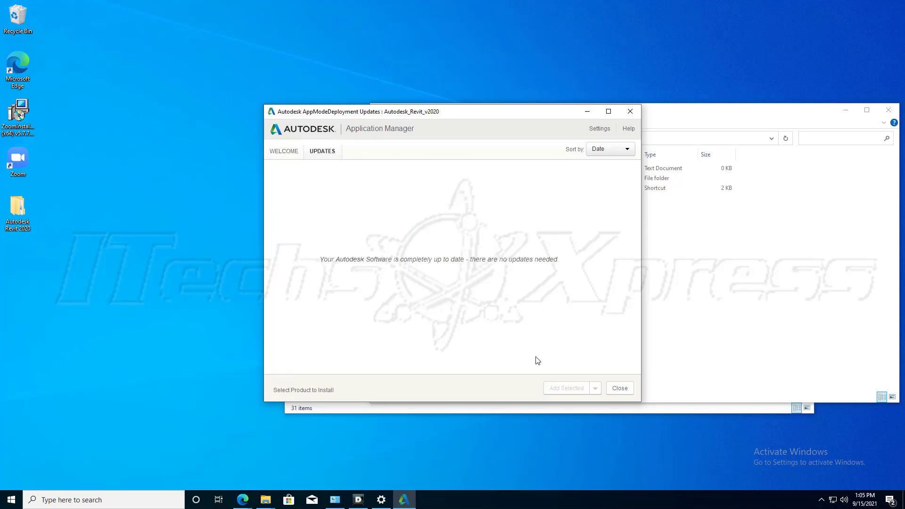
{"action": "left_click", "coordinate": [619, 388]}
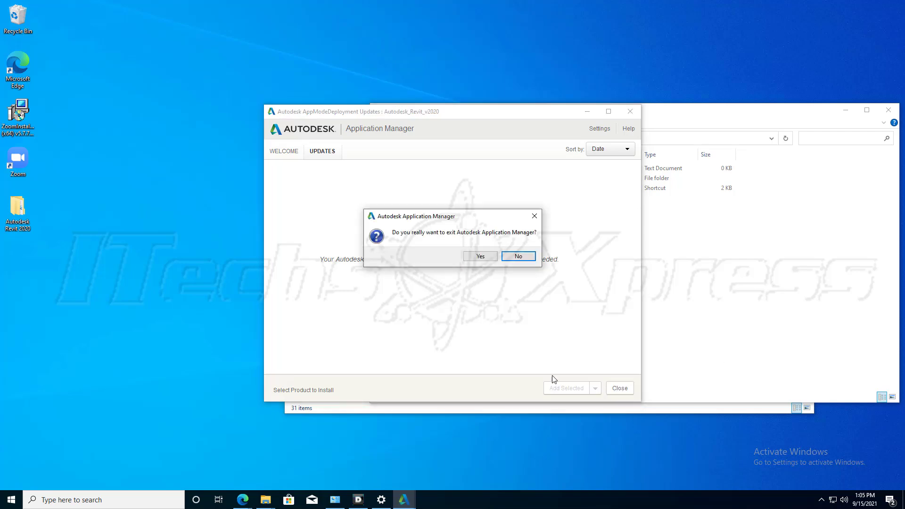
{"action": "left_click", "coordinate": [481, 256]}
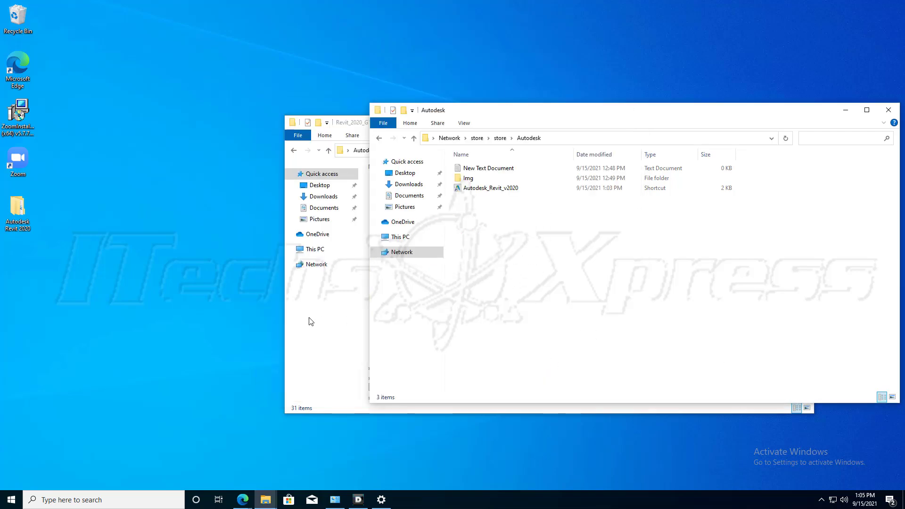
Switch to Programs and Features and refresh the list to check which programs are installed before running the deployment.
{"action": "left_click", "coordinate": [335, 499]}
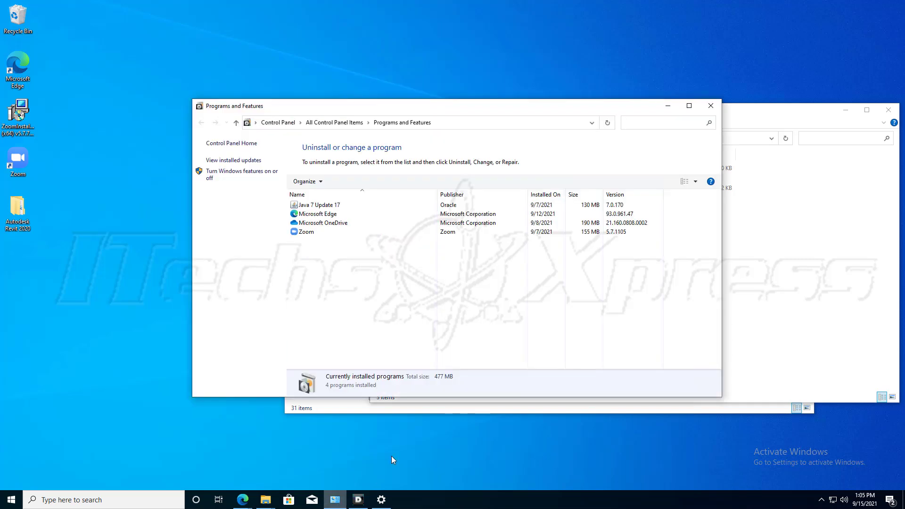
{"action": "left_click", "coordinate": [607, 123]}
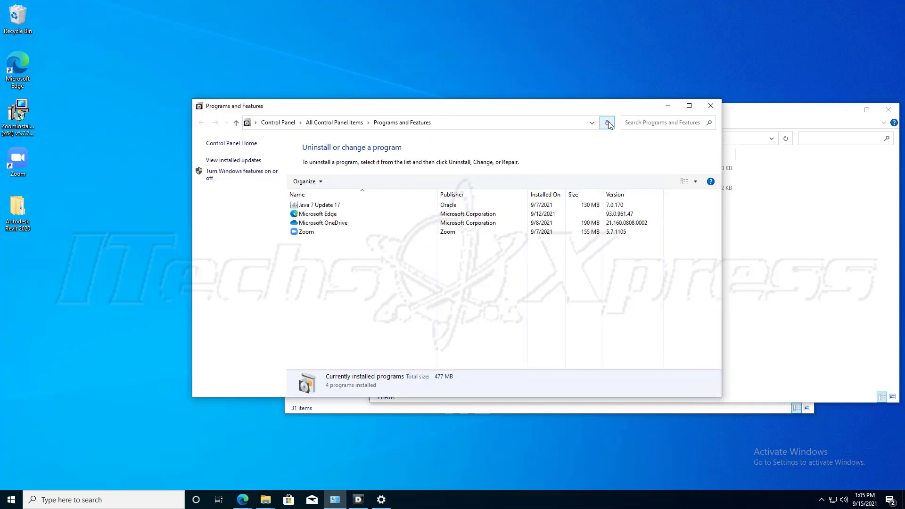
{"action": "left_click", "coordinate": [608, 122]}
{"action": "left_click", "coordinate": [609, 125]}
Run the Autodesk_Revit_v2020 deployment shortcut from the Autodesk folder on the network share and minimize the open windows.
{"action": "left_click", "coordinate": [736, 121]}
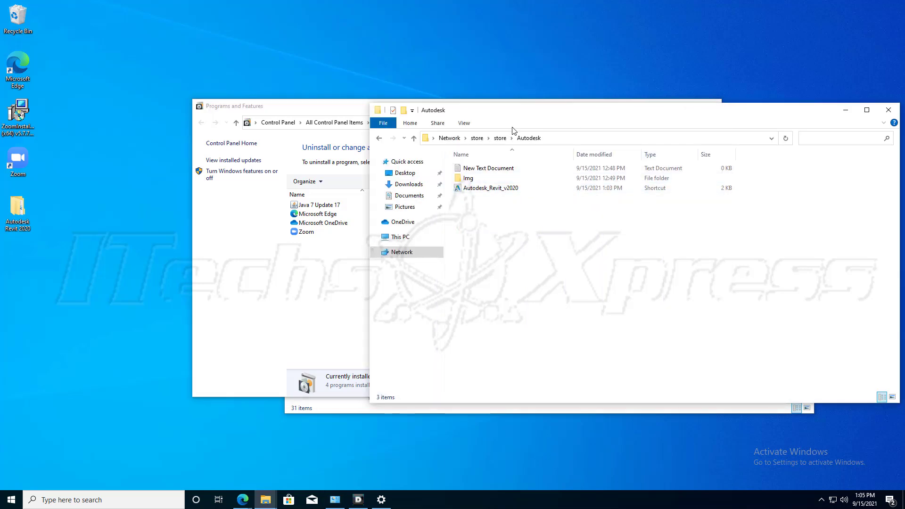
{"action": "double_click", "coordinate": [502, 193]}
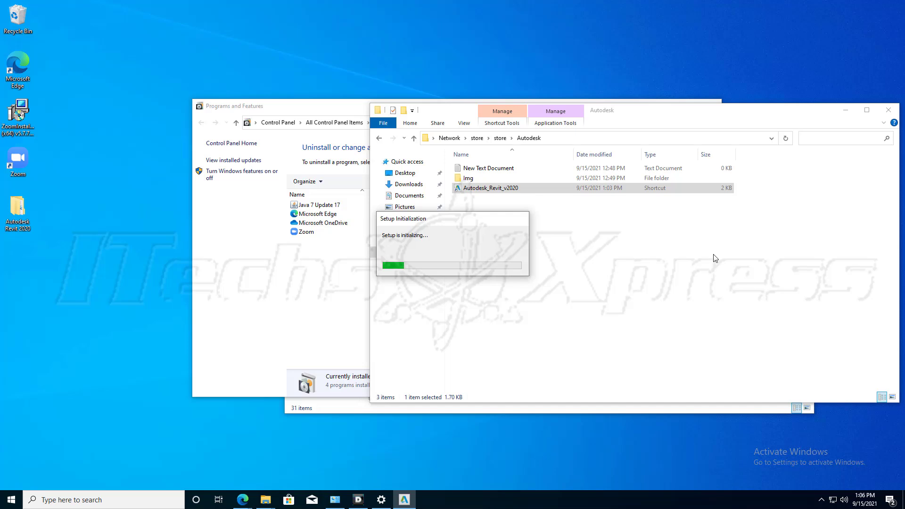
{"action": "left_click", "coordinate": [846, 111]}
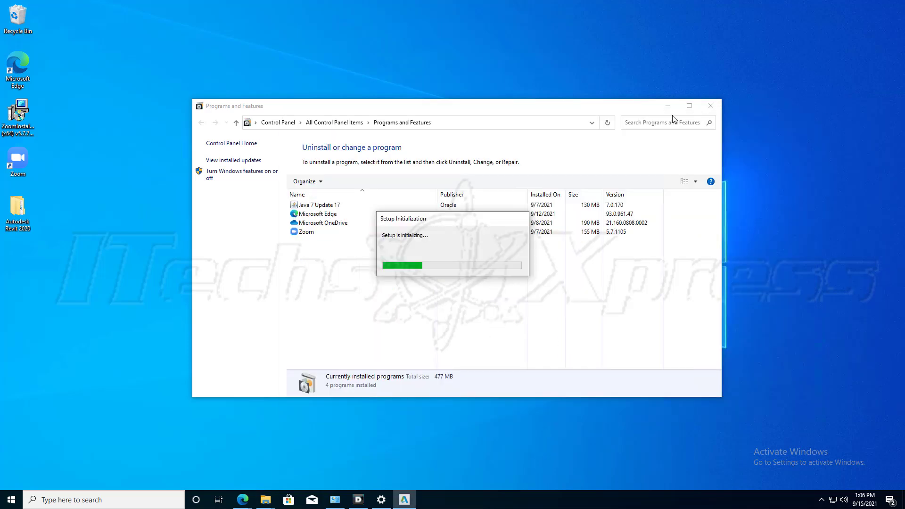
{"action": "left_click", "coordinate": [665, 109]}
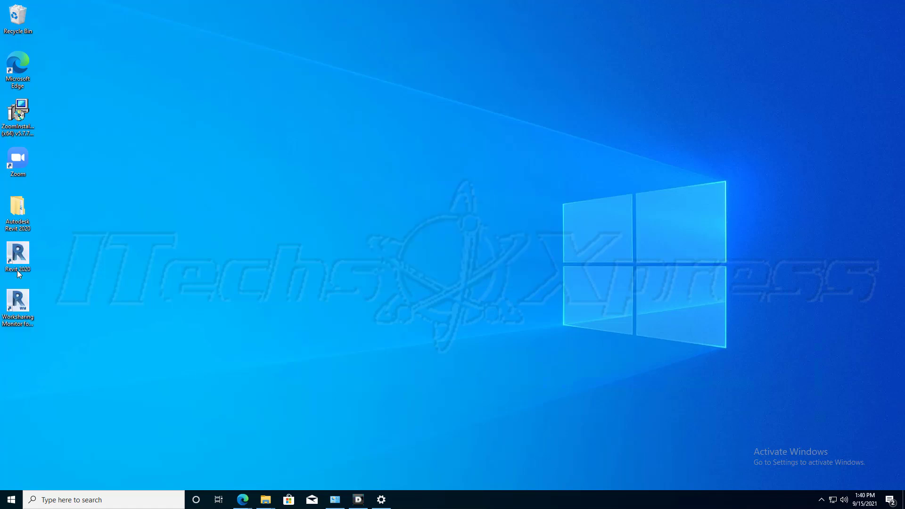
Inspect the Revit desktop shortcuts, refresh Programs and Features to review the installed Autodesk programs, and minimize the window.
{"action": "left_click", "coordinate": [32, 324]}
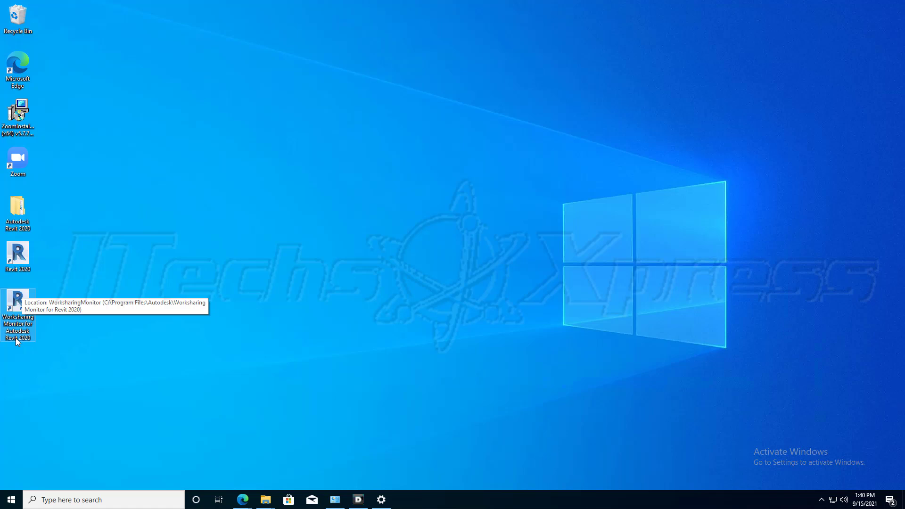
{"action": "left_click", "coordinate": [335, 499]}
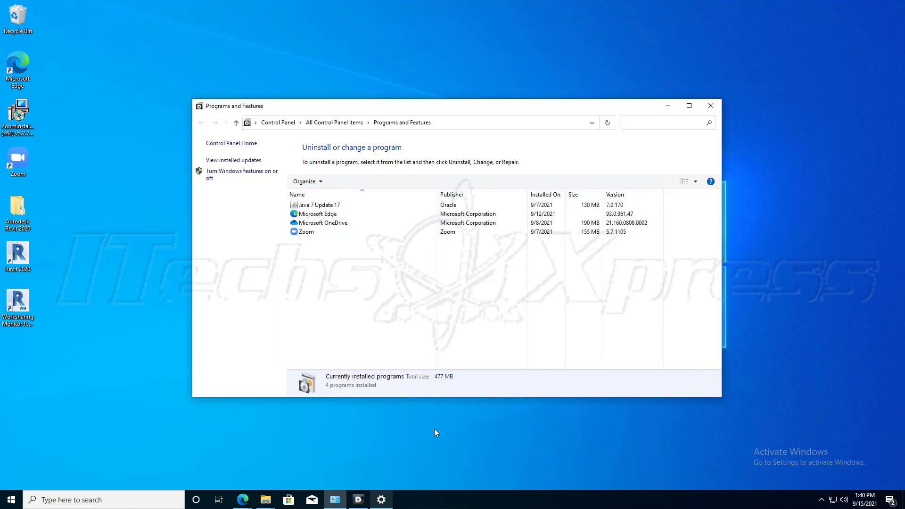
{"action": "left_click", "coordinate": [607, 123]}
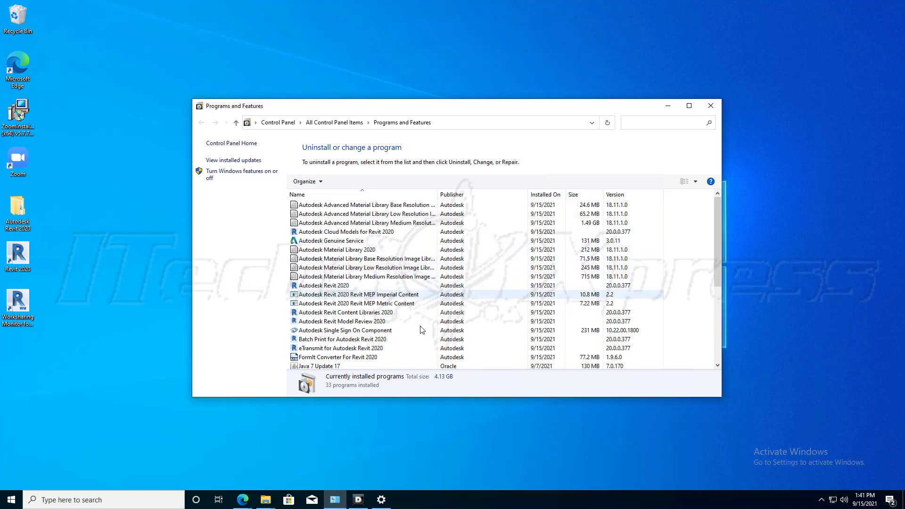
{"action": "scroll", "coordinate": [423, 330], "scroll_direction": "down", "scroll_amount": 1}
{"action": "scroll", "coordinate": [429, 349], "scroll_direction": "up", "scroll_amount": 1}
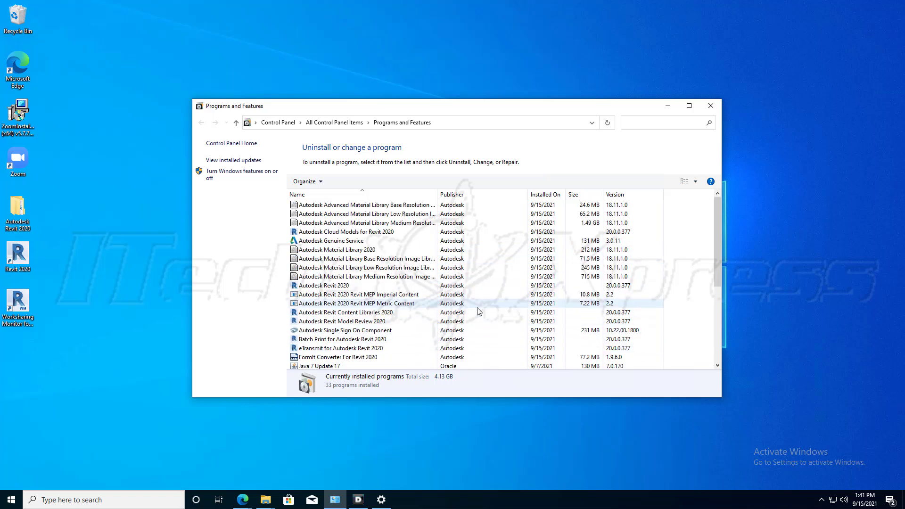
{"action": "left_click", "coordinate": [668, 106]}
Test the installation by launching Revit 2020 from the desktop, dismiss the sign-in window without signing in, and let Revit shut down.
{"action": "double_click", "coordinate": [18, 264]}
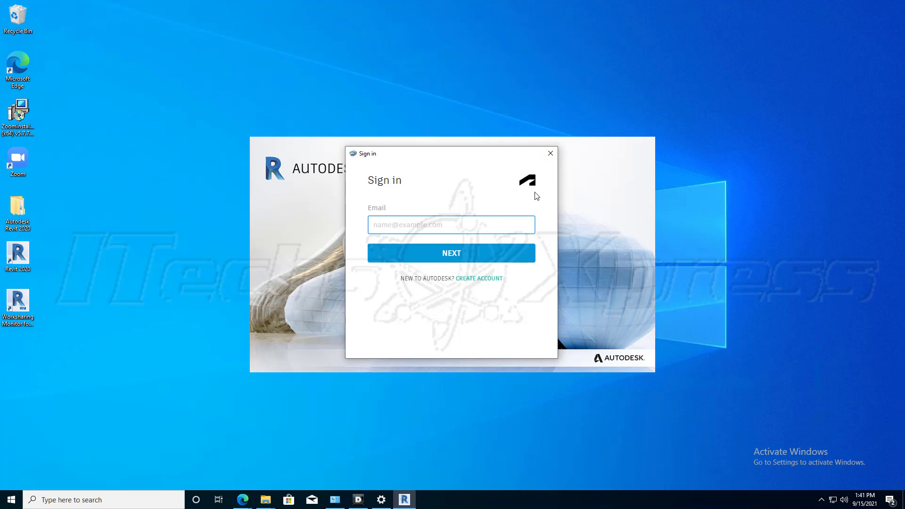
{"action": "left_click", "coordinate": [550, 153]}
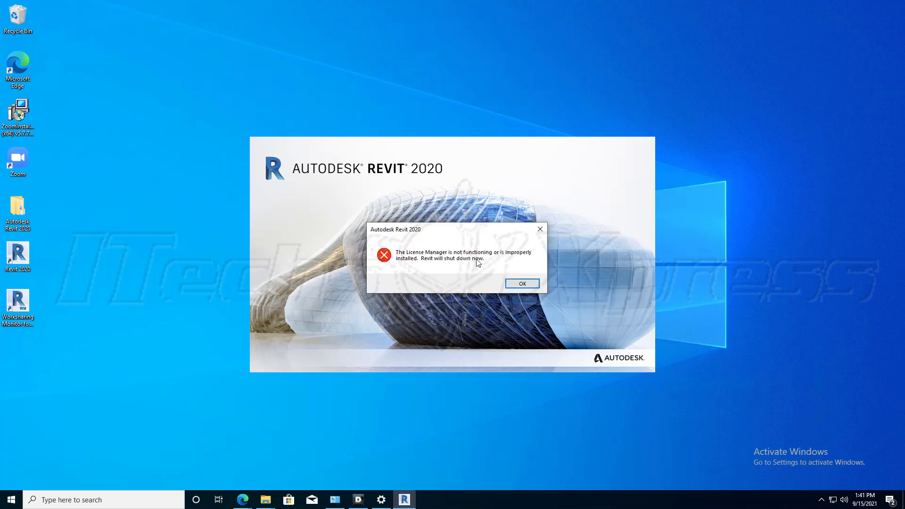
{"action": "left_click", "coordinate": [520, 284]}
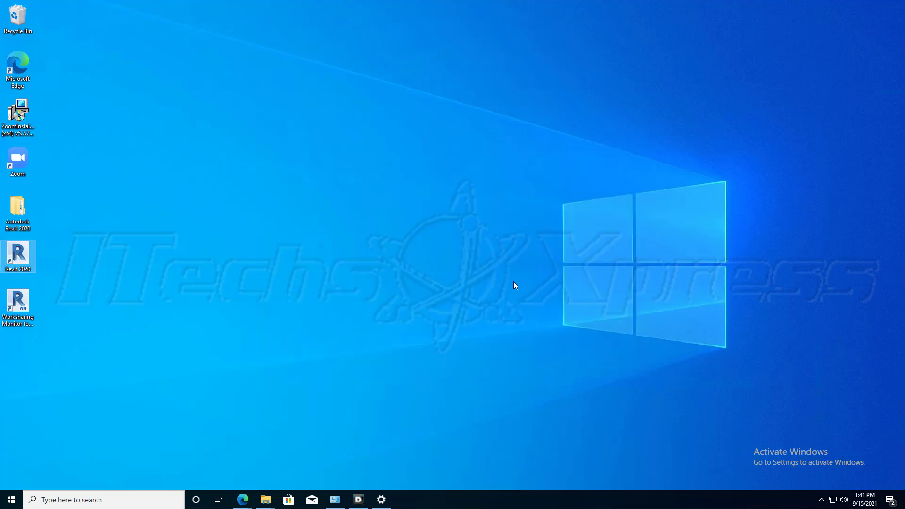